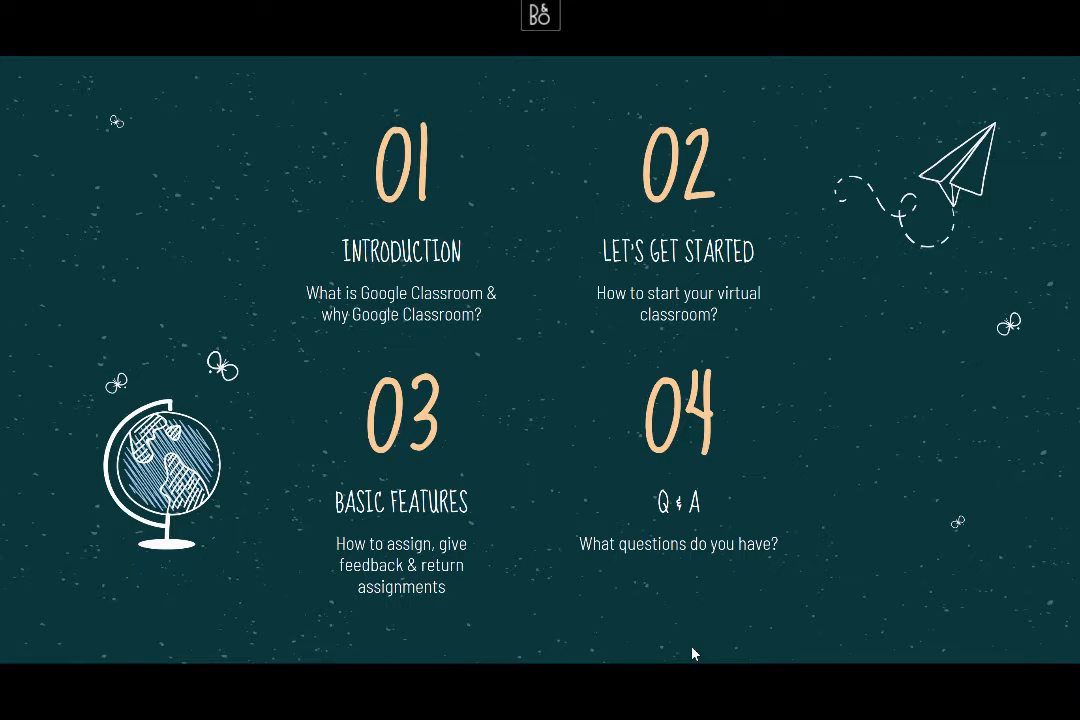
Advance through the remaining slides of the presentation and end the slide show.
key(Right)
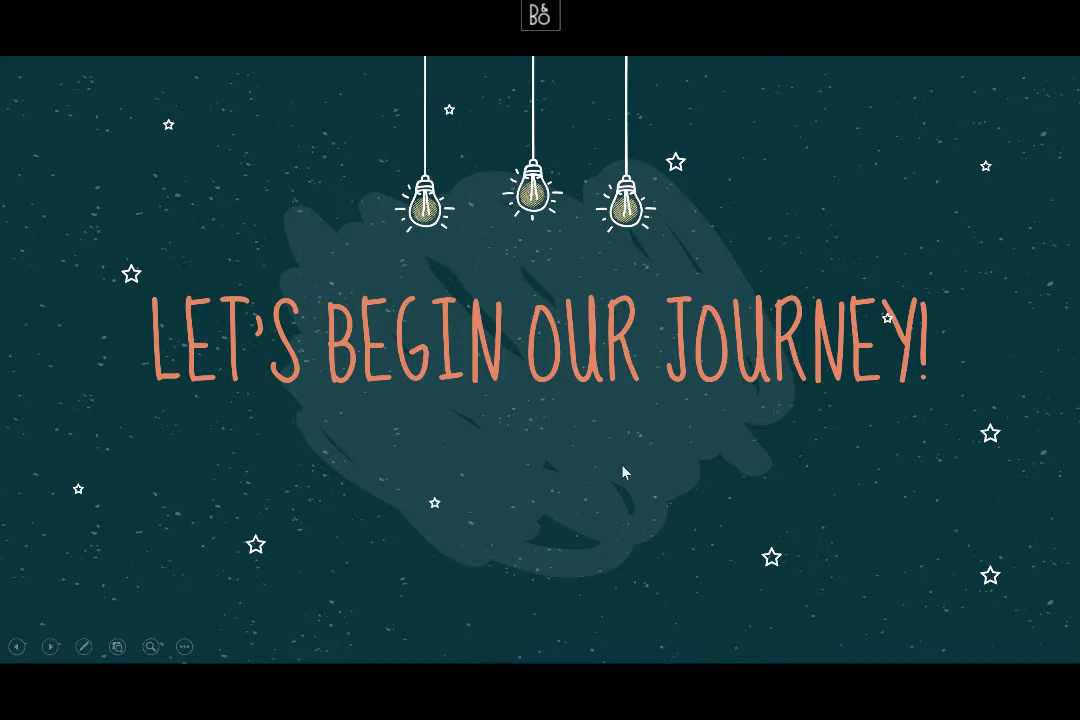
key(Right)
key(Right)
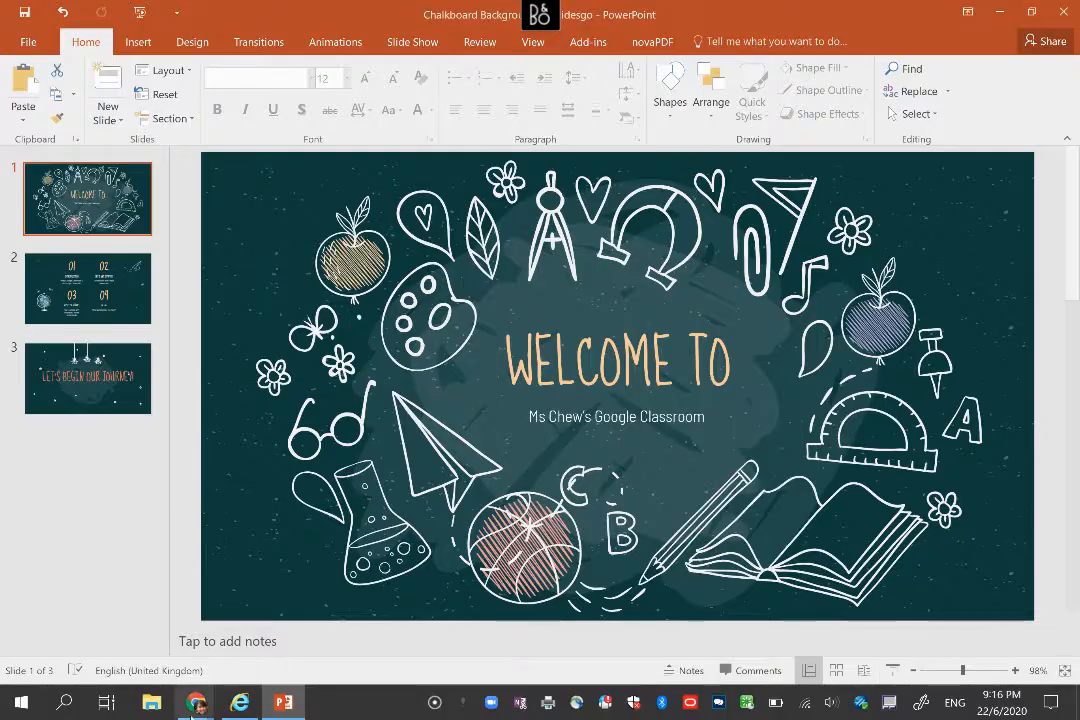
Switch to the Google page in Chrome and open Google Classroom from the Google apps.
mouse_move(203, 705)
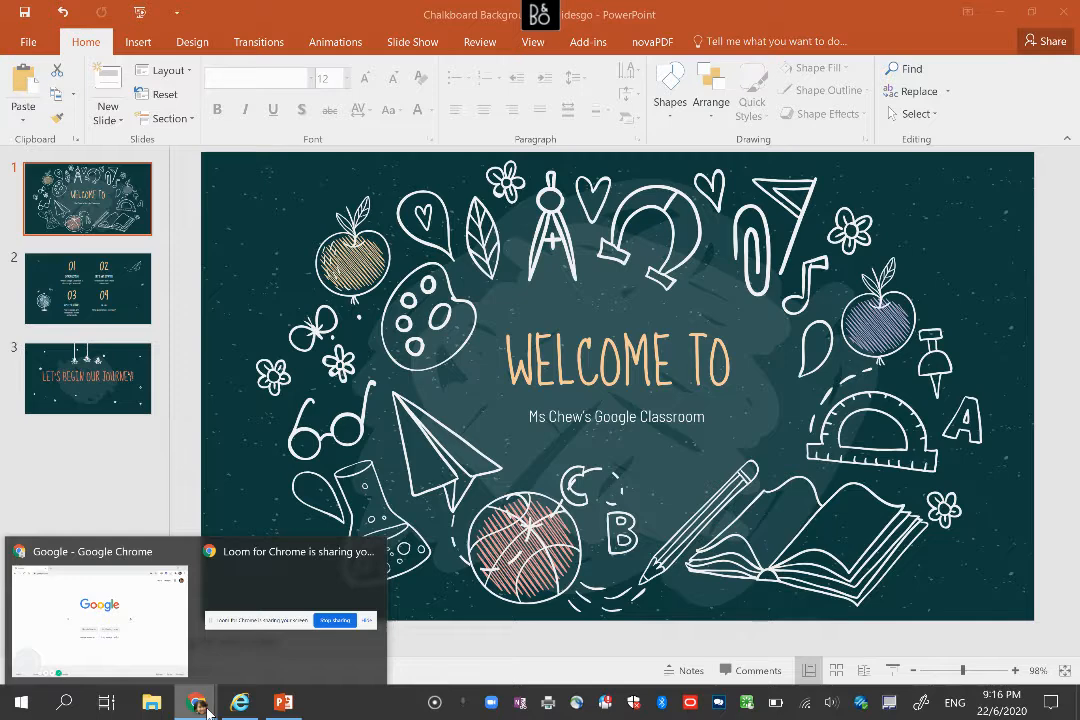
click(150, 626)
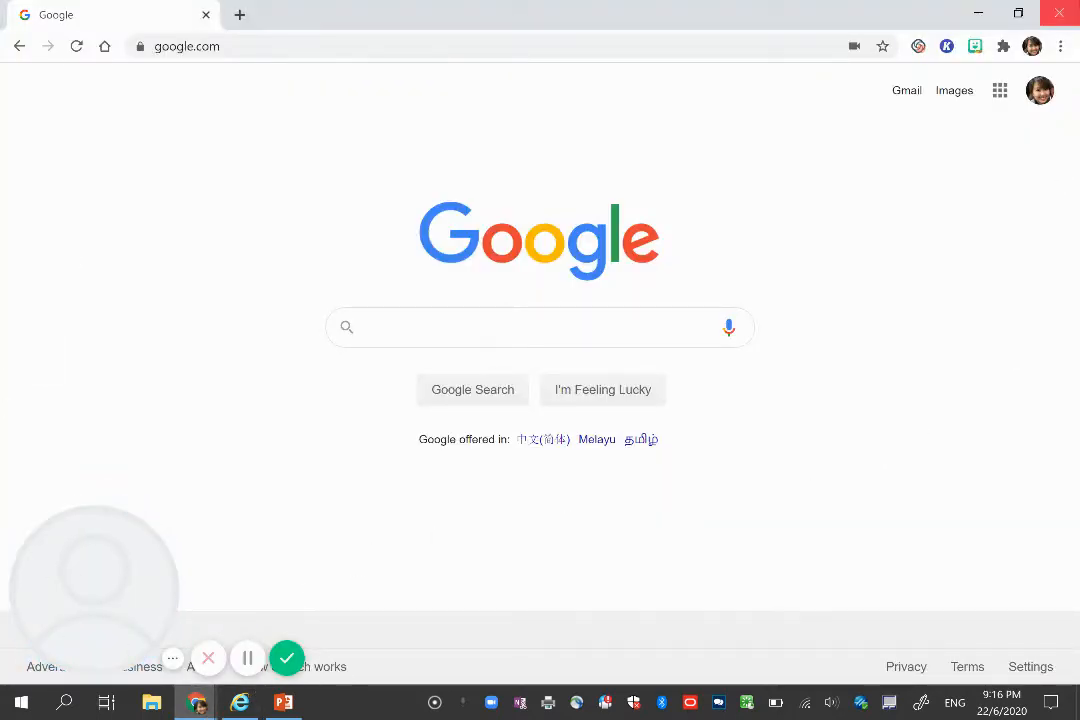
click(1000, 92)
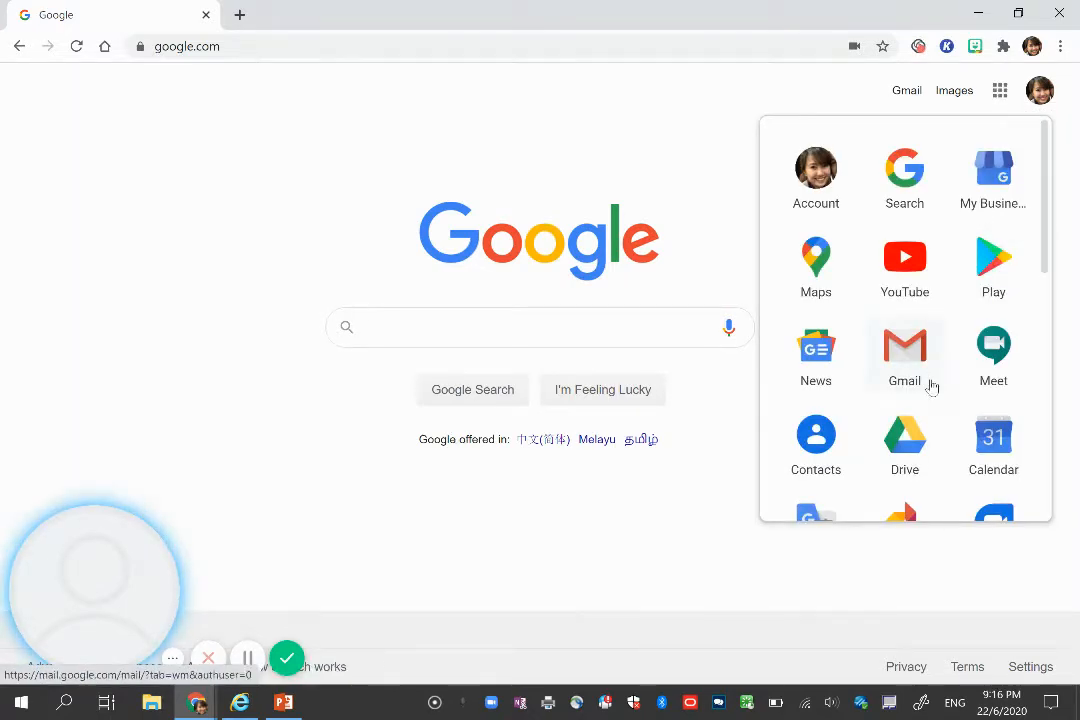
scroll(930, 386, down, 4)
scroll(930, 386, down, 1)
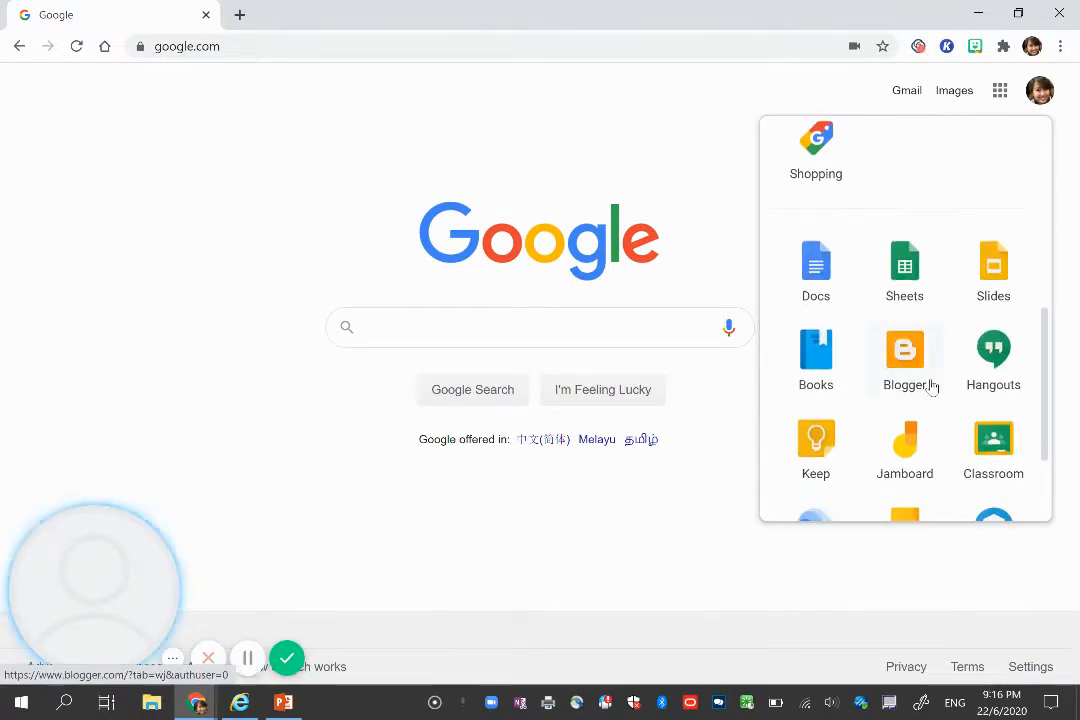
scroll(930, 388, down, 2)
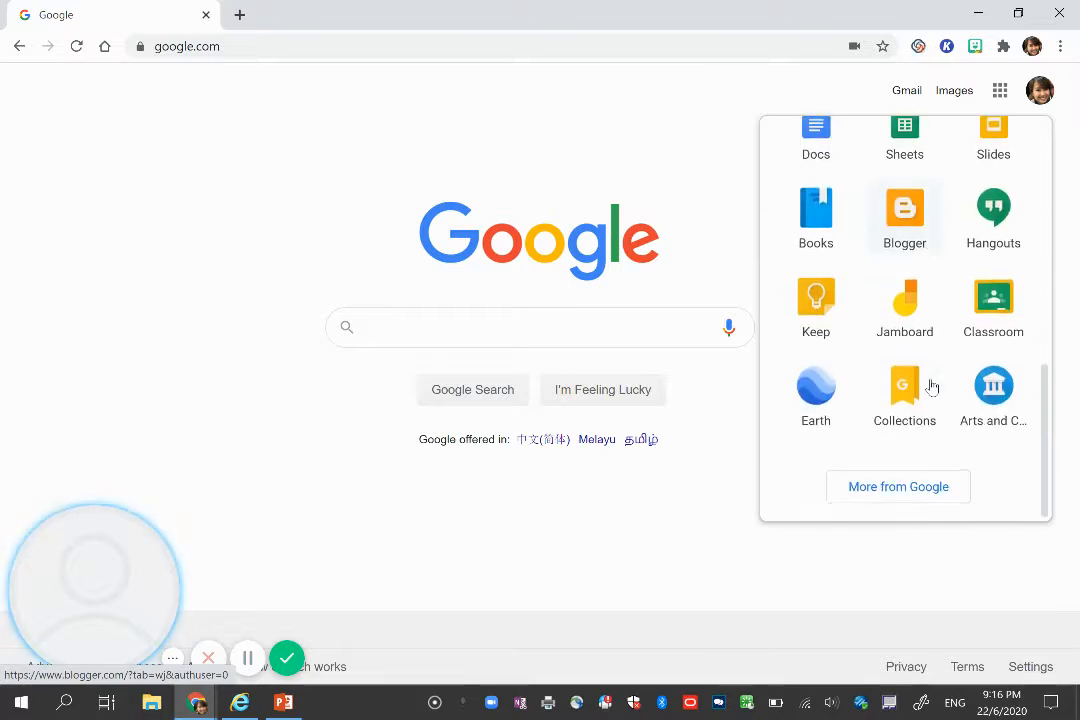
click(999, 302)
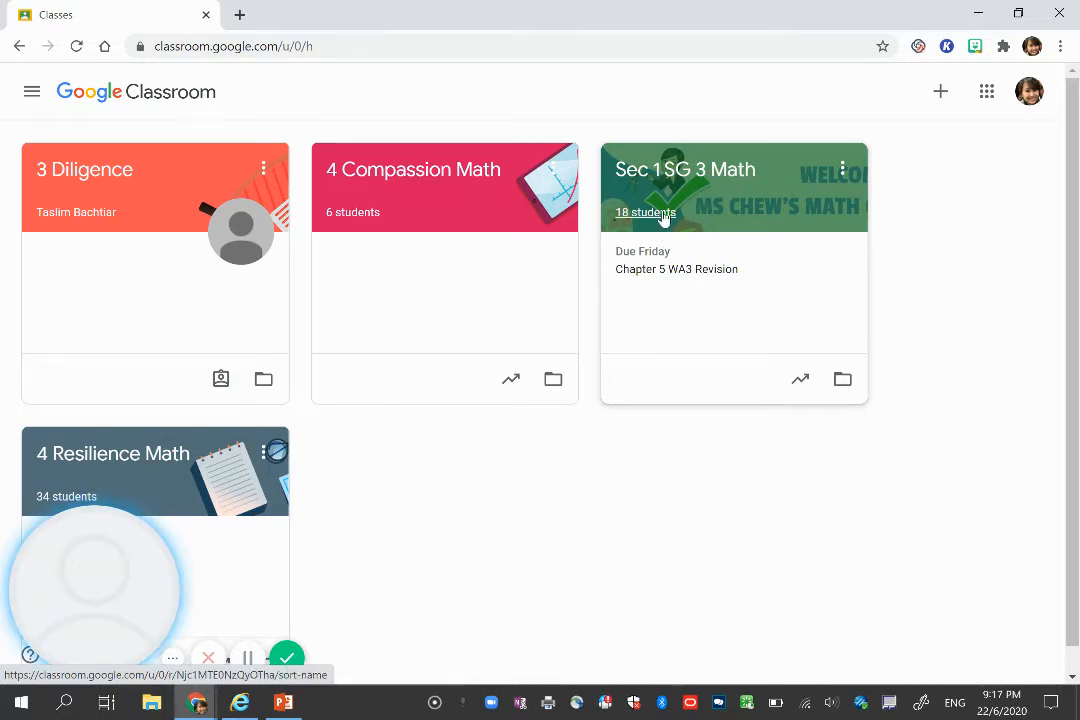
Open the Sec 1 SG 3 Math class and show its list of teachers and students.
click(712, 184)
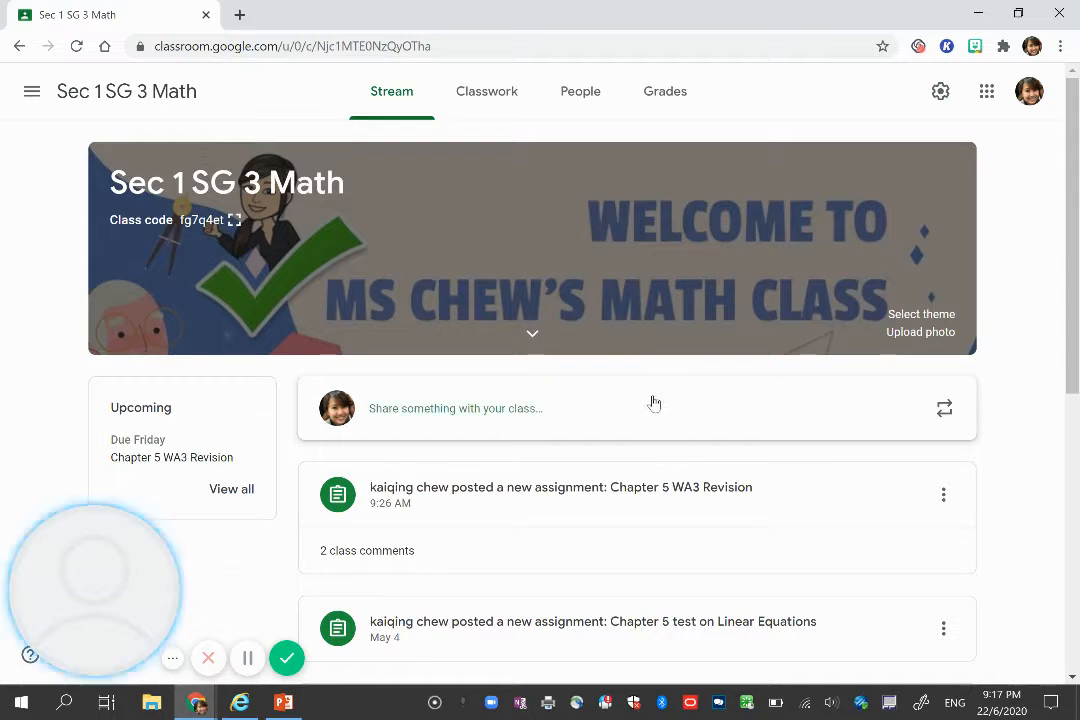
click(586, 106)
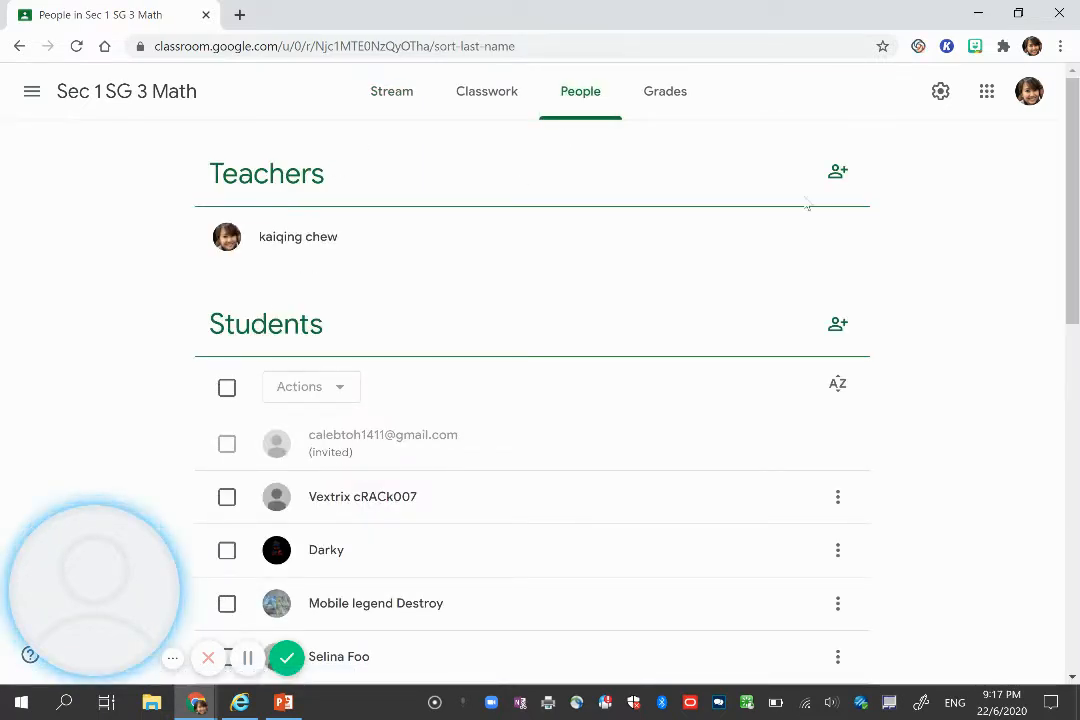
Examine the form for inviting teachers to the class, clear its name entry and cancel it.
click(837, 176)
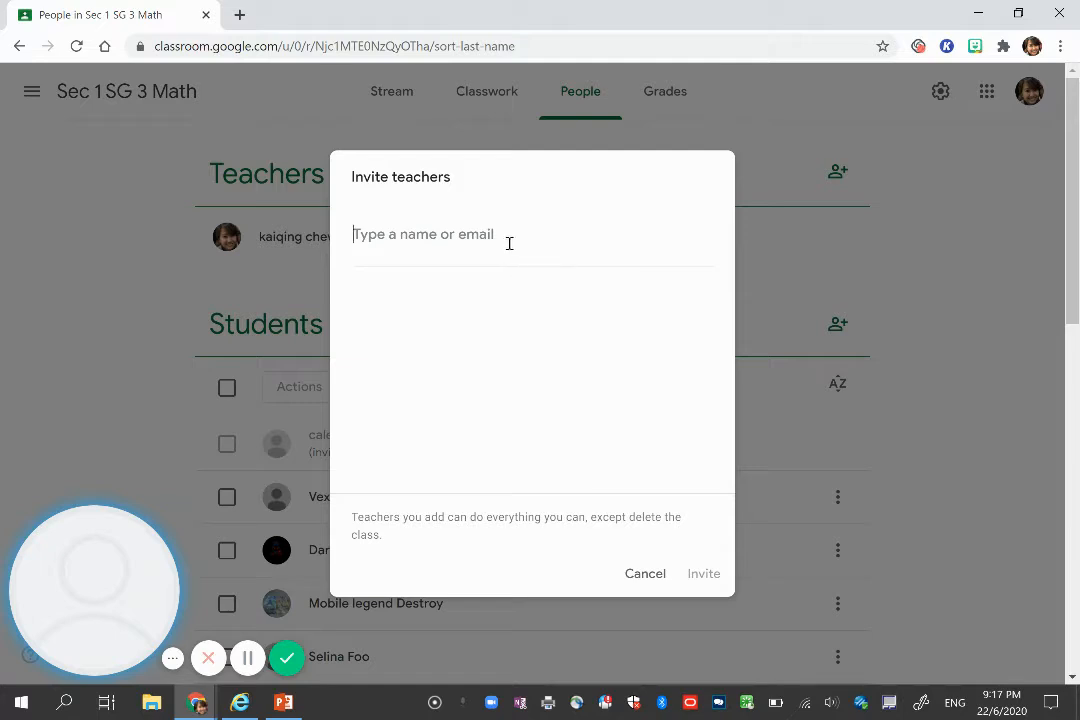
key(ctrl+v)
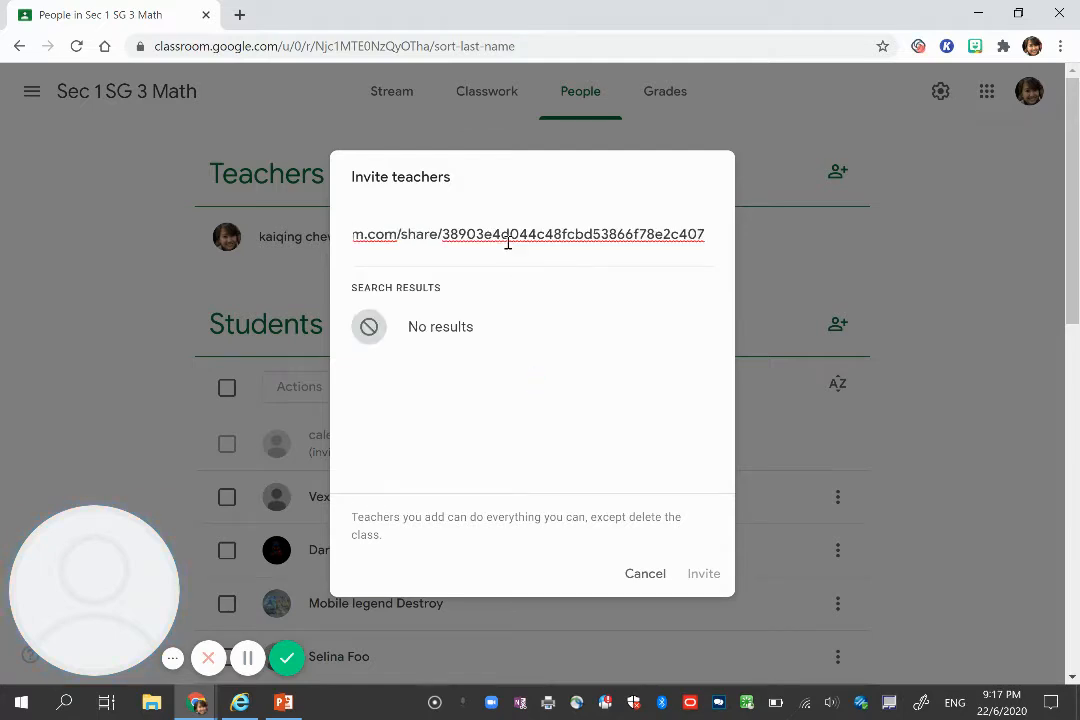
key(ctrl+a)
key(BackSpace)
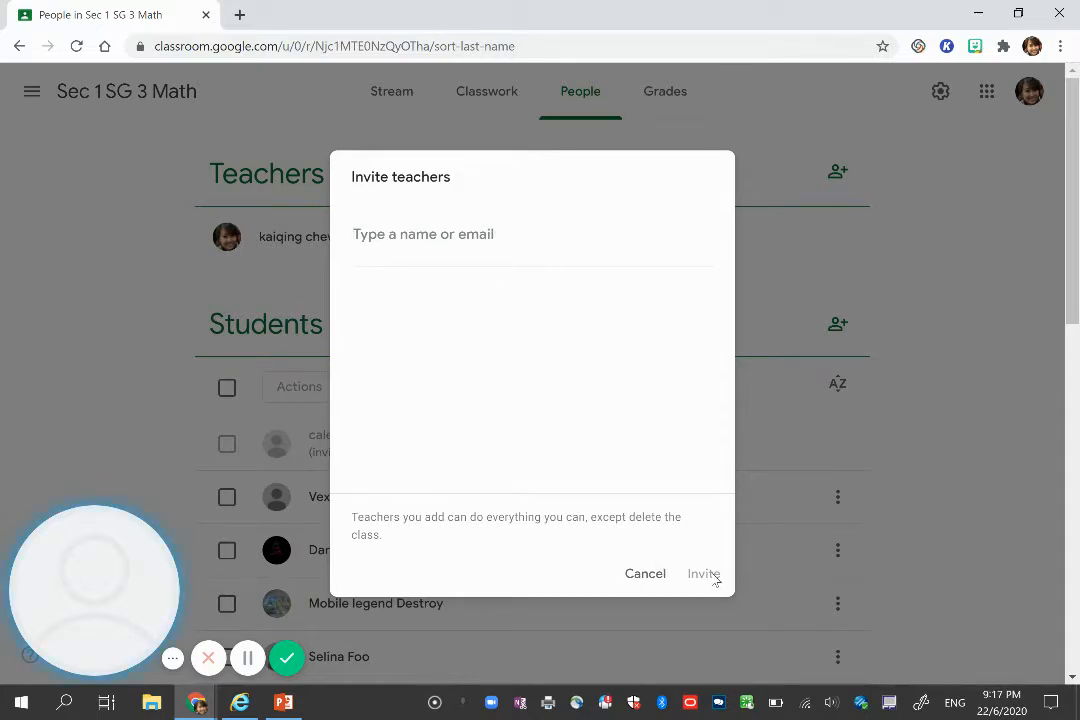
click(643, 574)
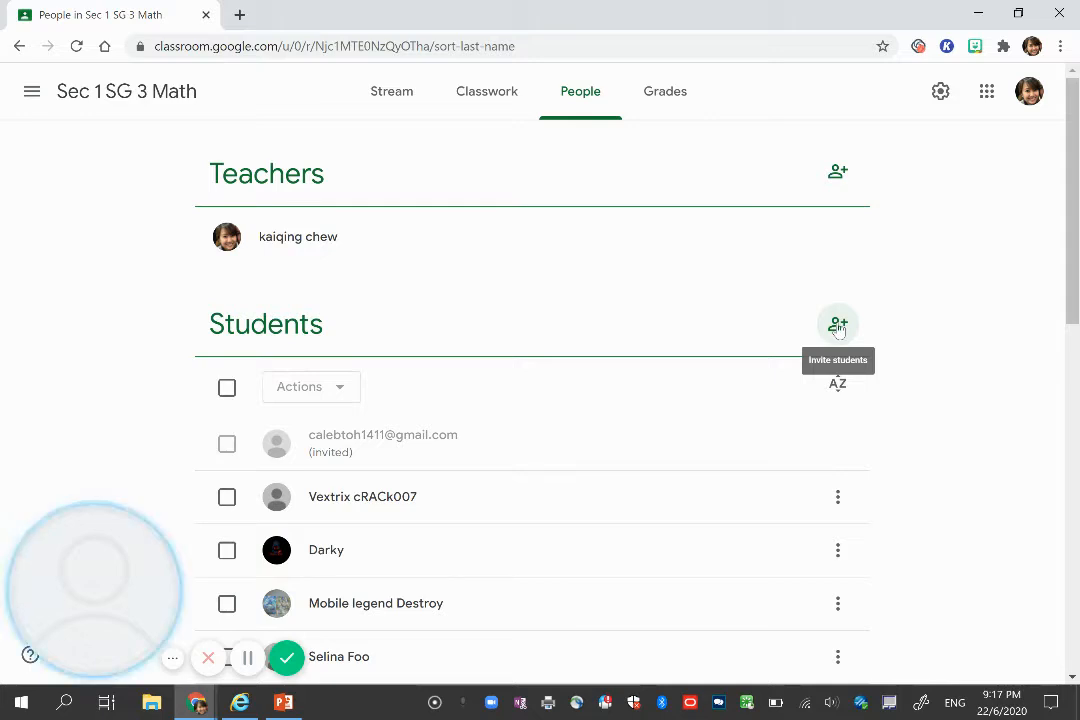
View the form for inviting students, cancel it and look through the class's student list.
click(838, 327)
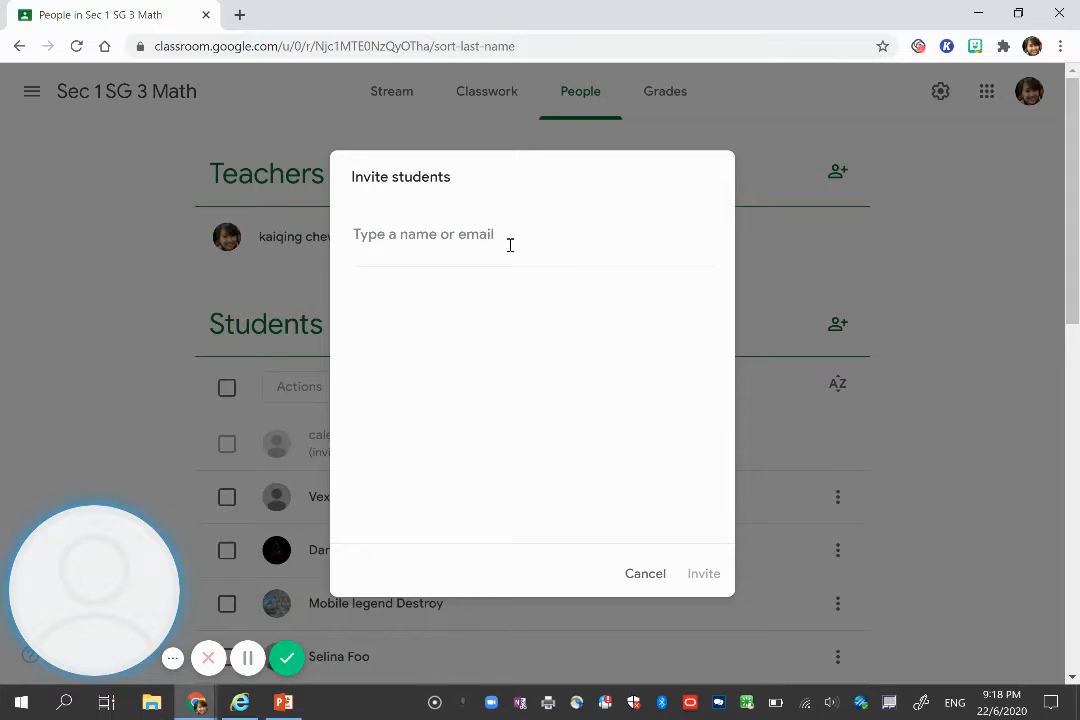
click(645, 574)
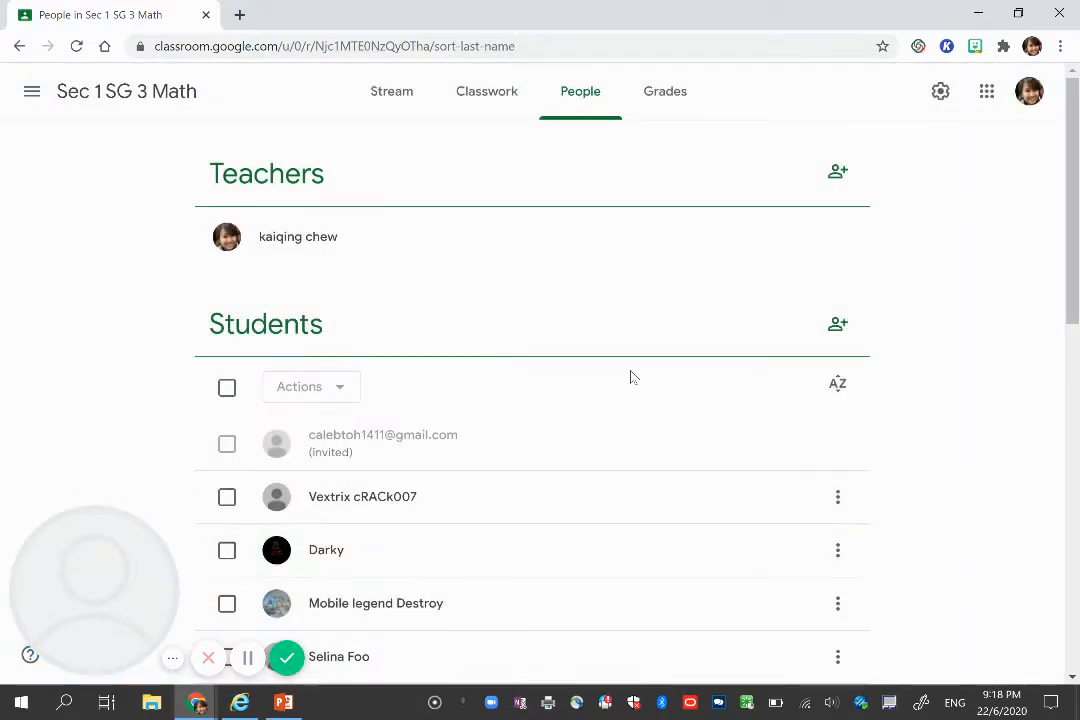
scroll(631, 377, down, 9)
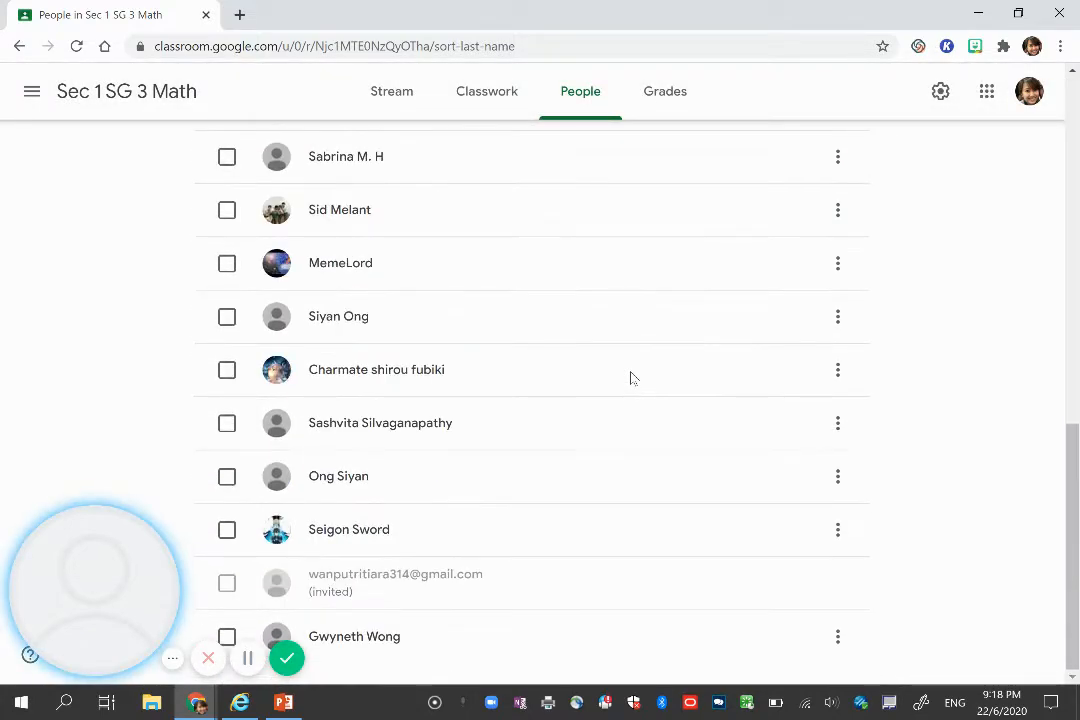
scroll(631, 377, up, 9)
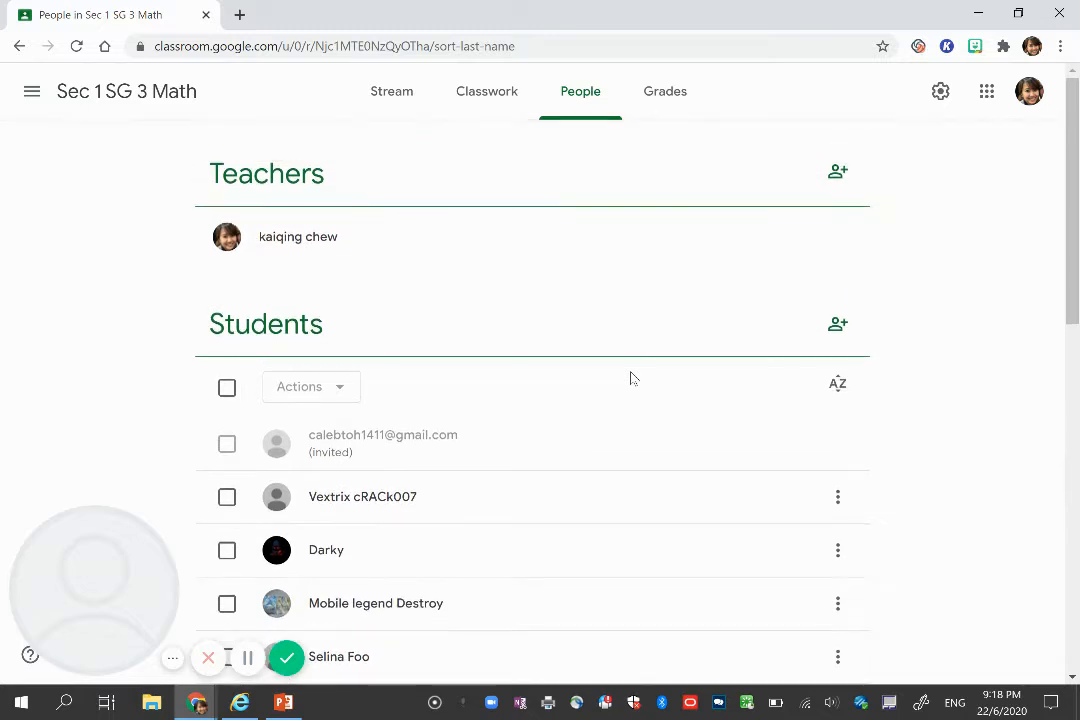
Open a blank announcement in the class stream and look through the earlier posts.
click(420, 103)
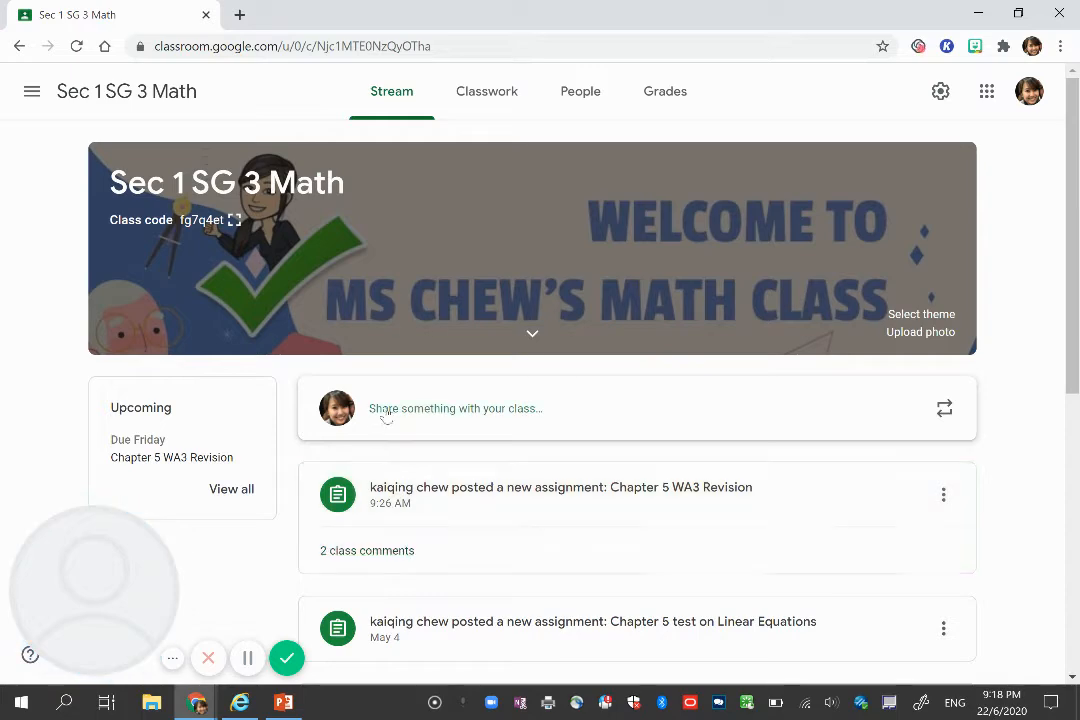
click(445, 412)
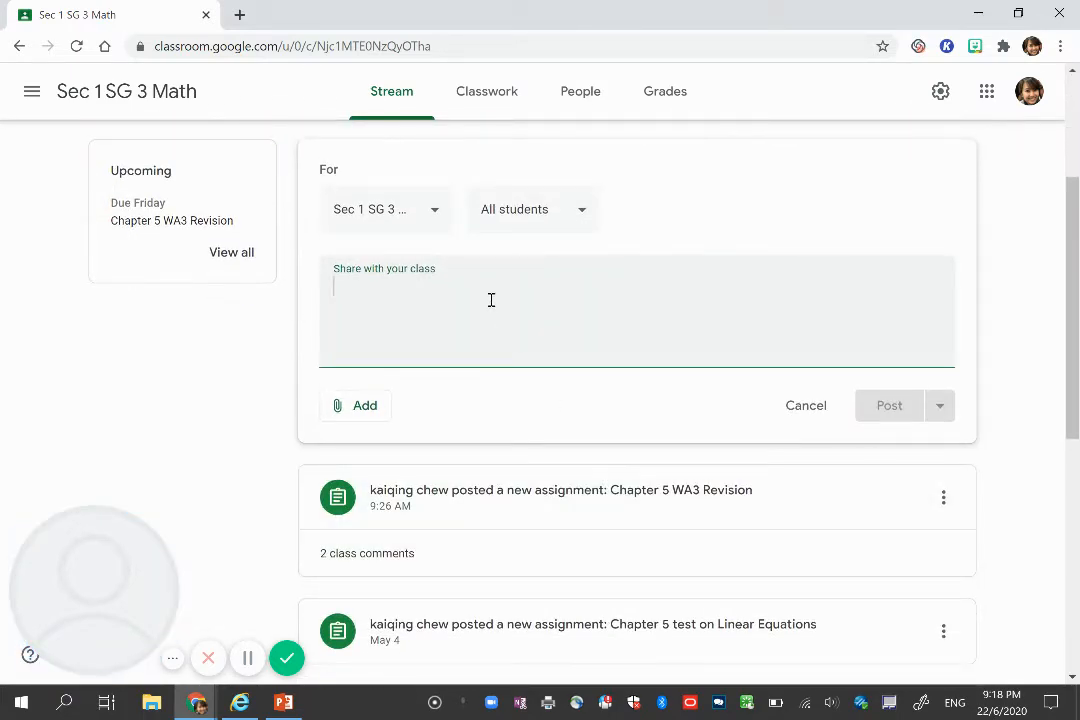
scroll(718, 446, down, 5)
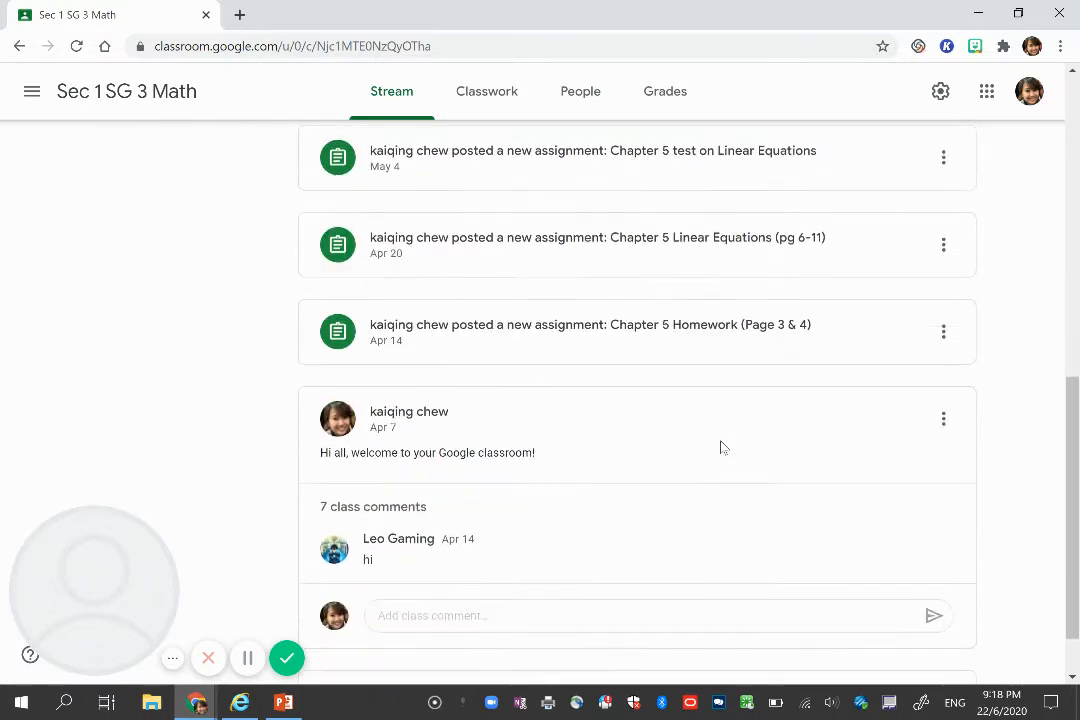
scroll(720, 447, down, 1)
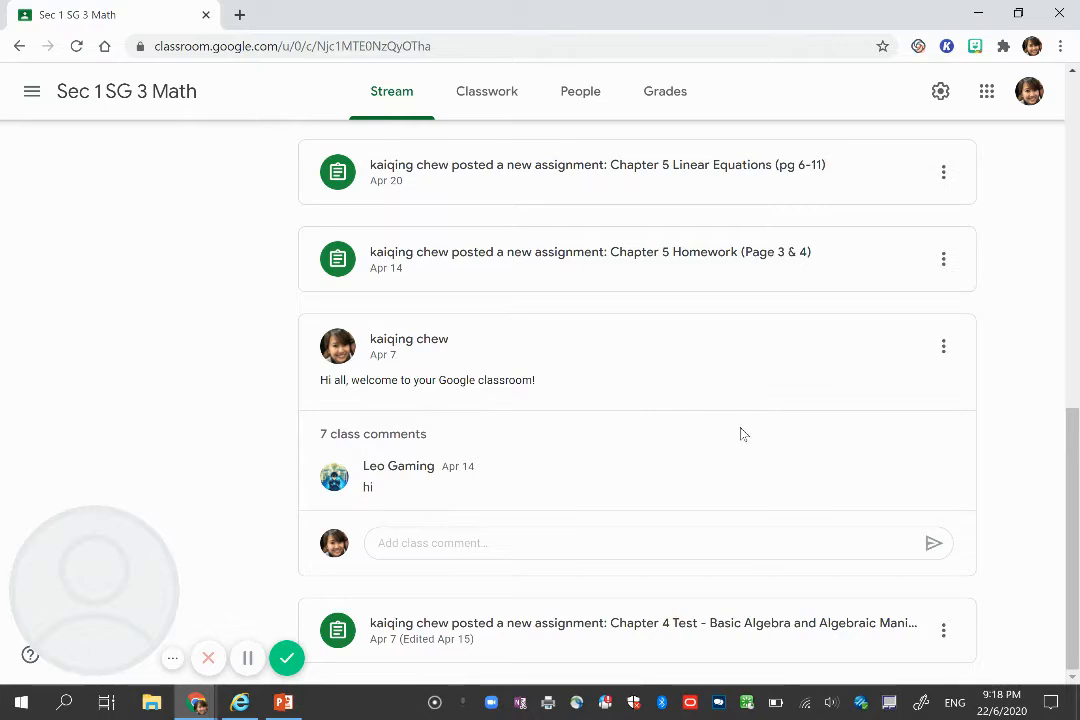
scroll(741, 433, up, 7)
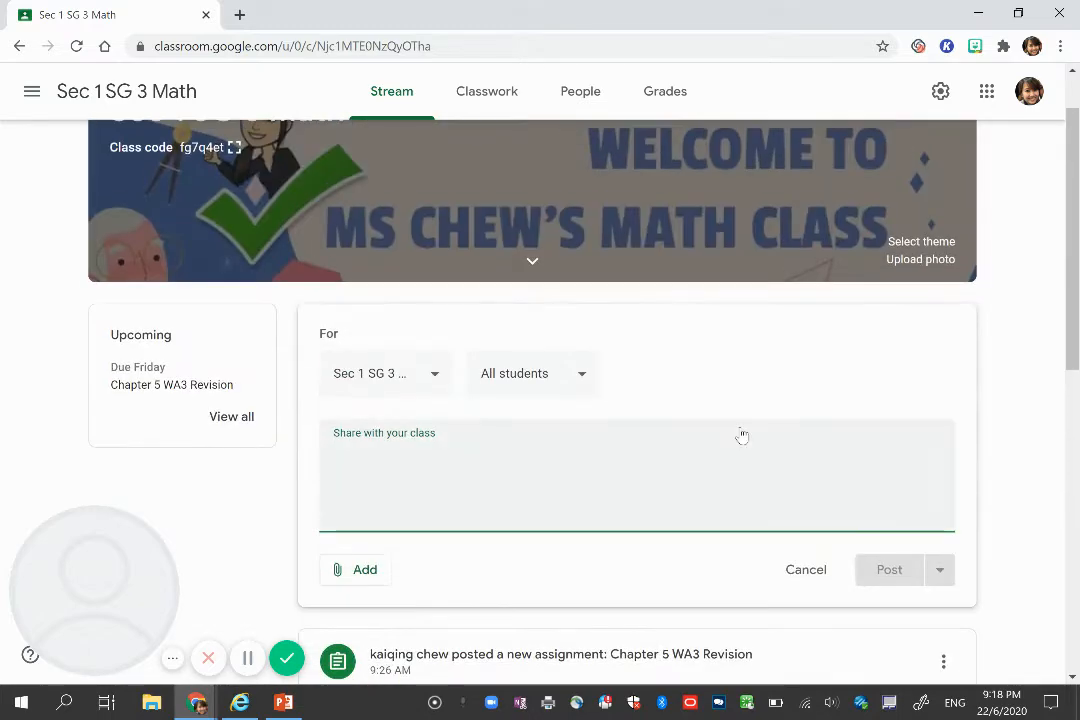
scroll(741, 435, up, 1)
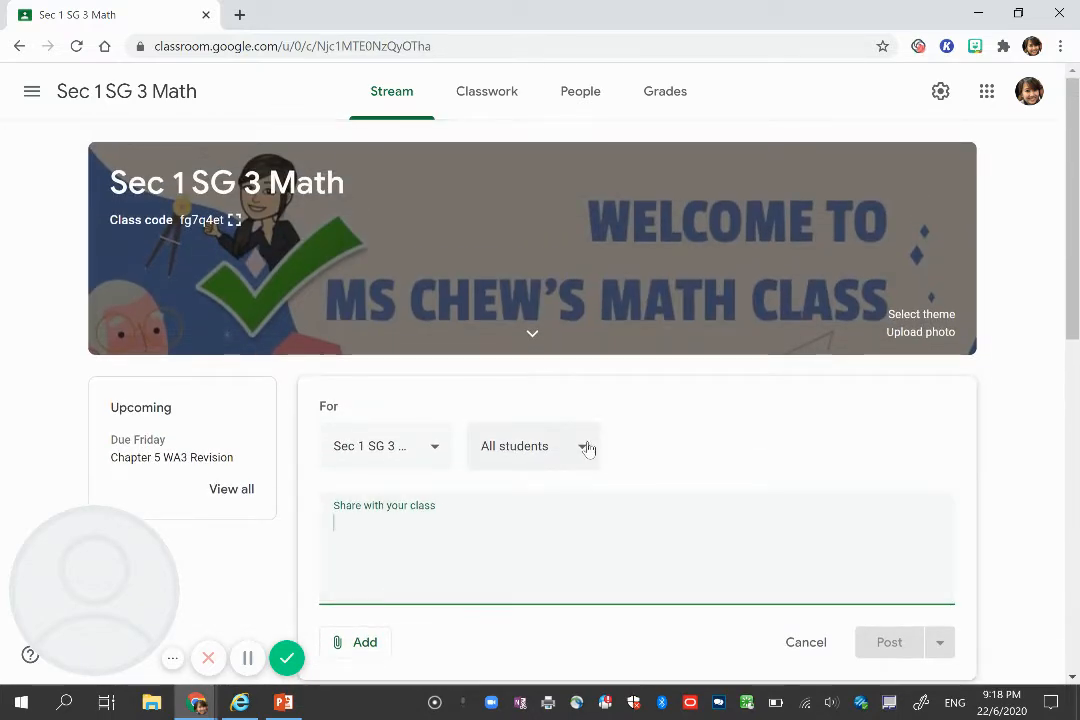
Review the kinds of classwork that can be created and start a new assignment for Sec 1 SG 3 Math.
click(512, 92)
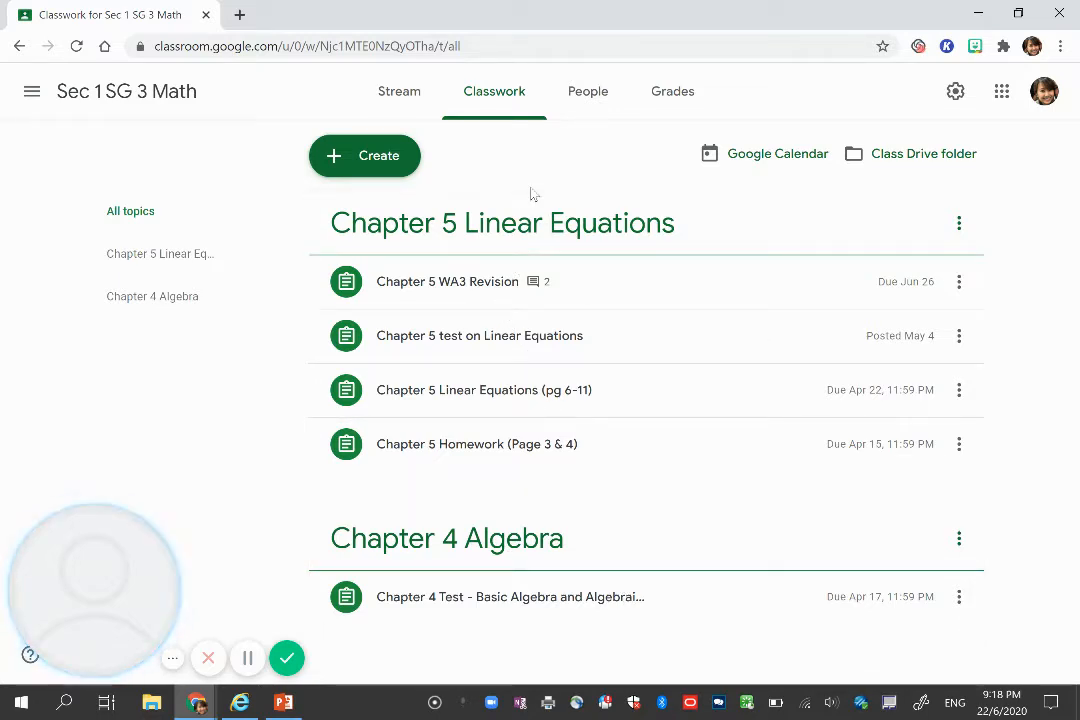
click(398, 165)
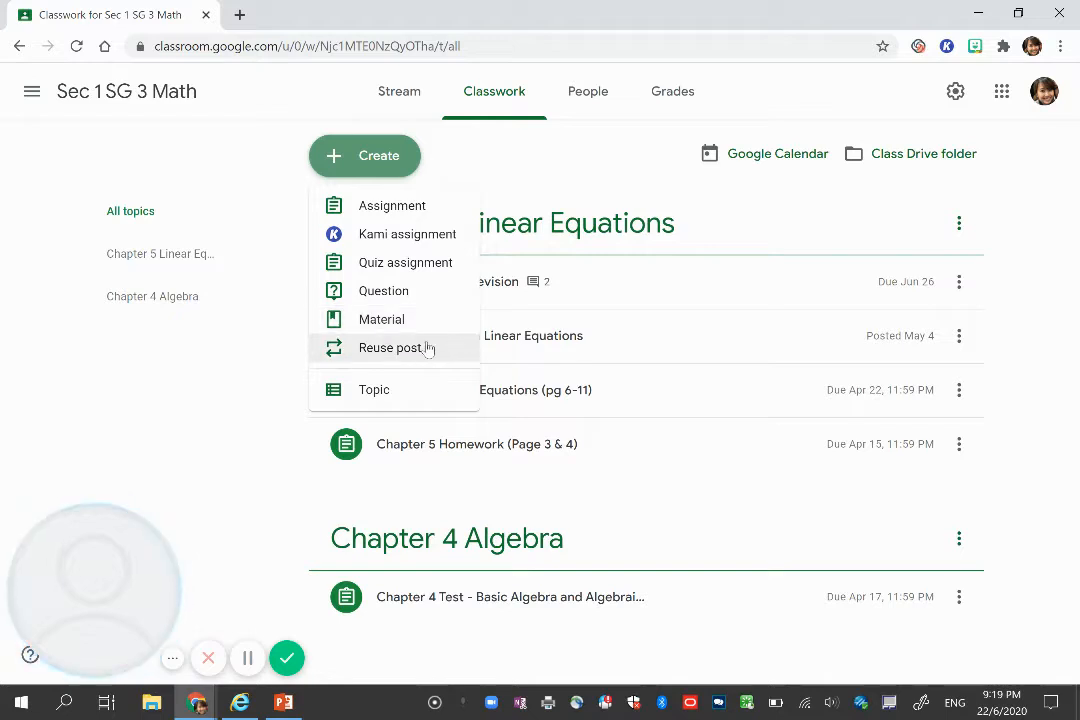
click(397, 173)
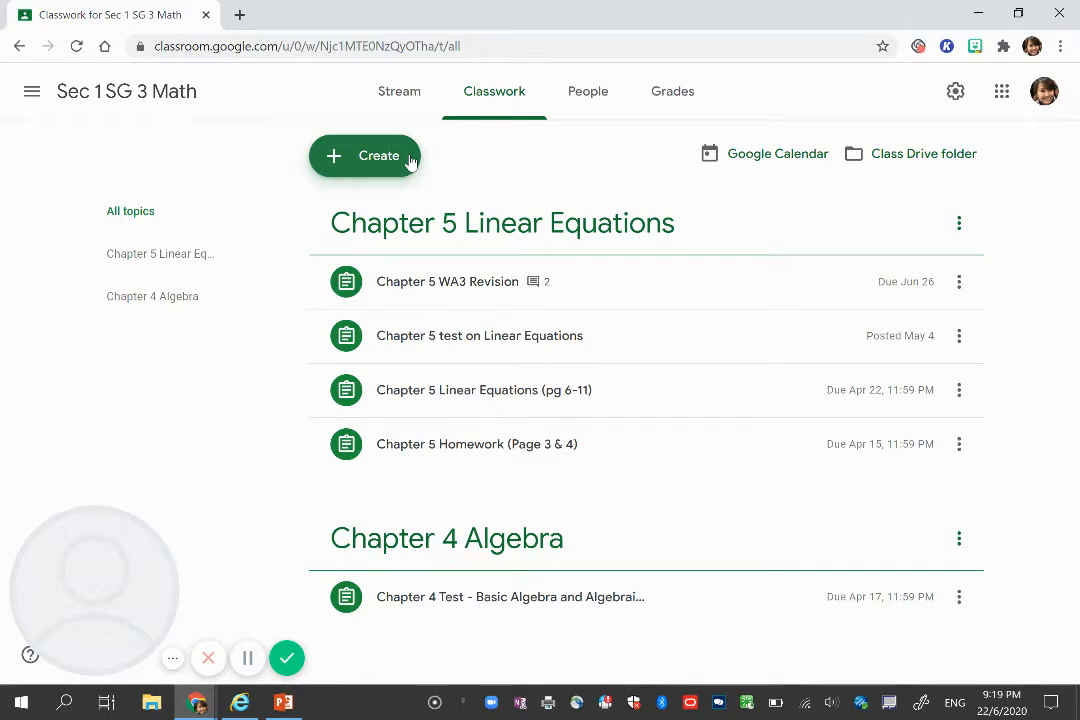
click(333, 168)
click(353, 209)
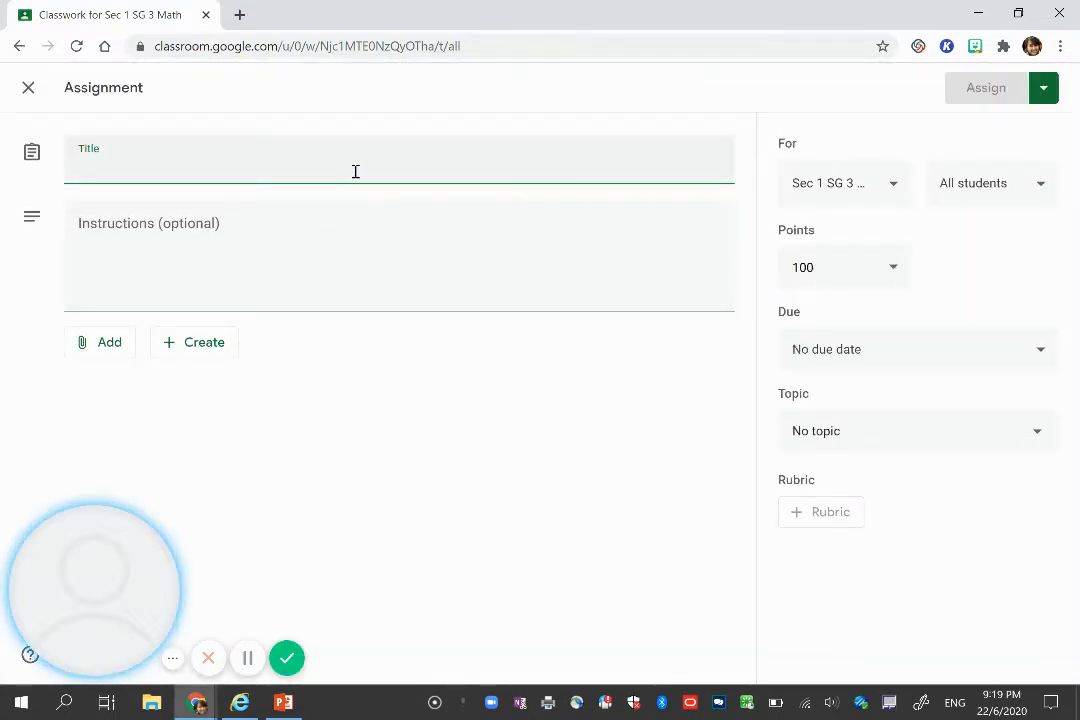
Title the new assignment "Chapter 5 Worksheet".
text(Ch)
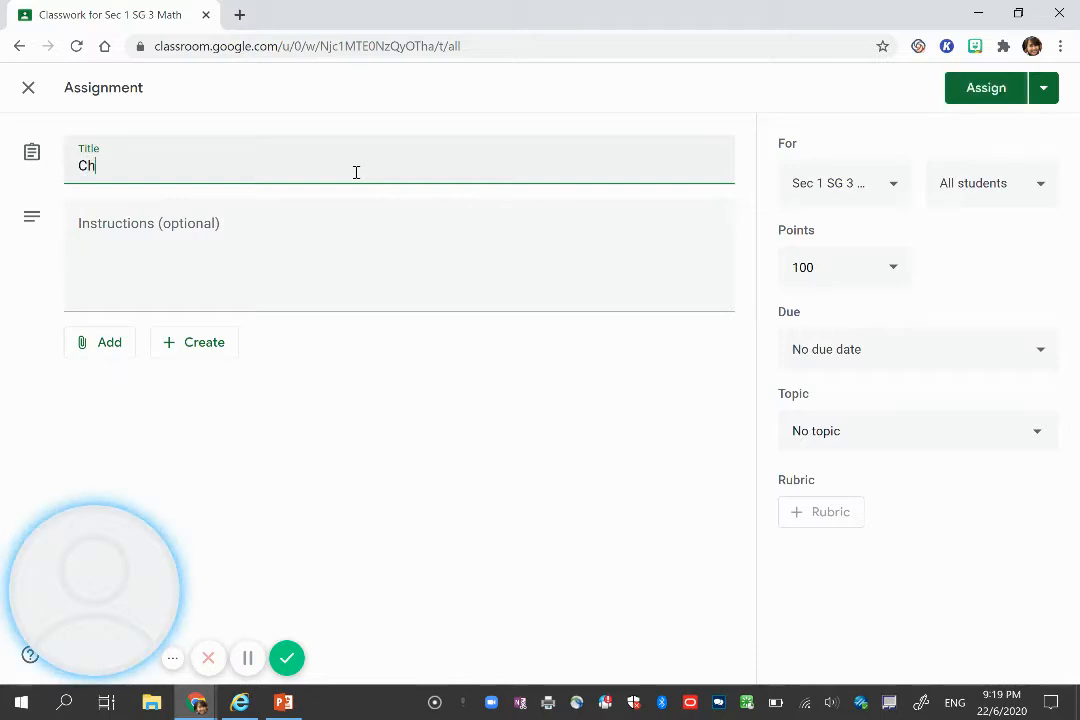
text(apter 5)
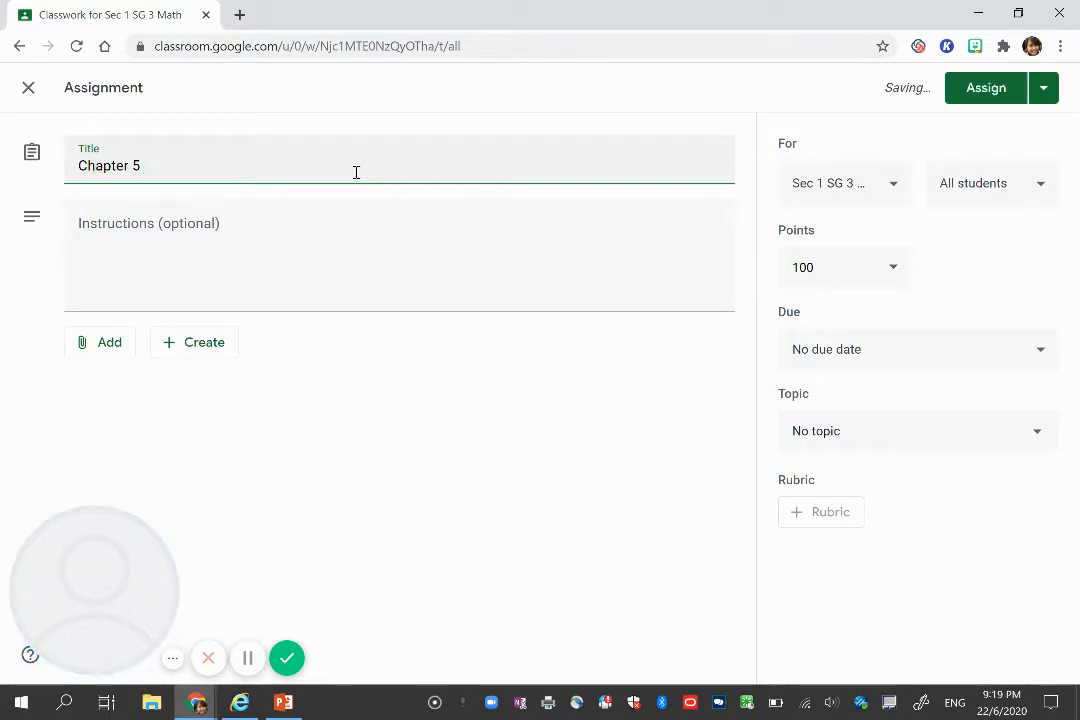
text( Wo)
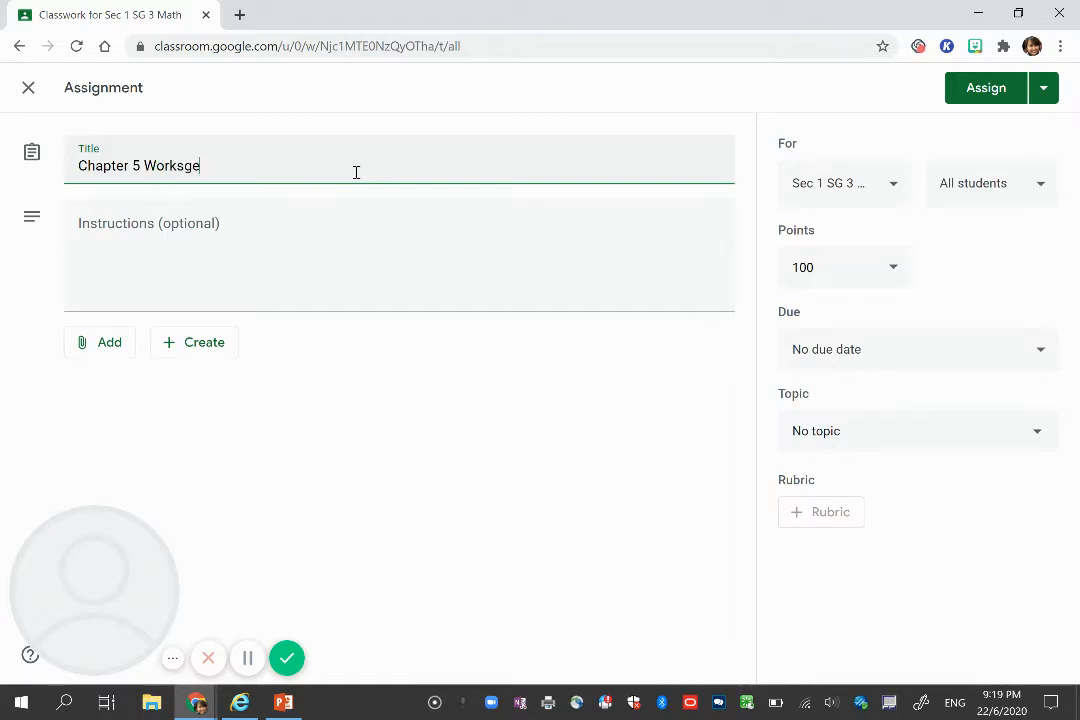
text(rksheet)
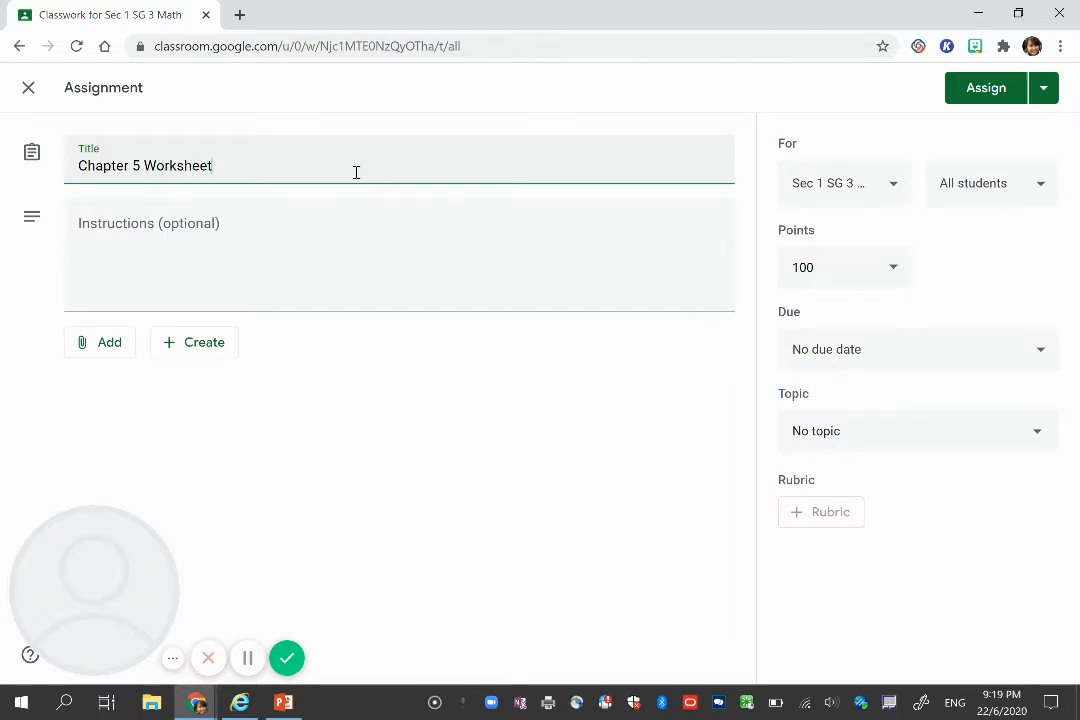
Enter the assignment instructions "complete work on foolscap paper, take a picture of your work and submit in PDF format".
click(336, 240)
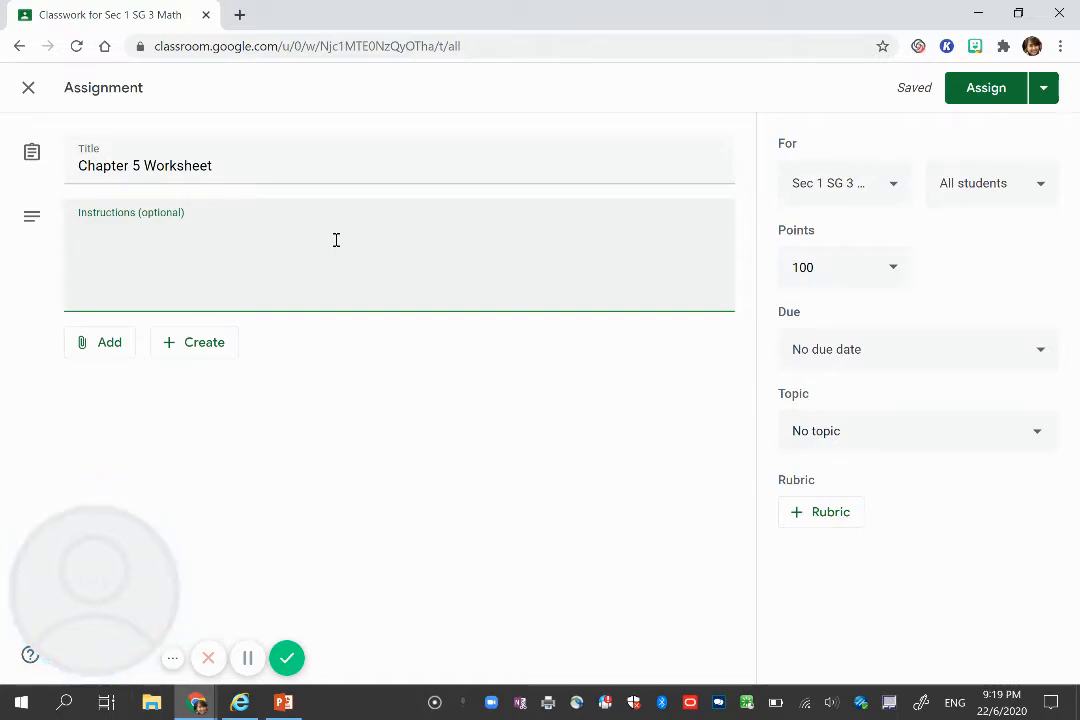
text(complete wo)
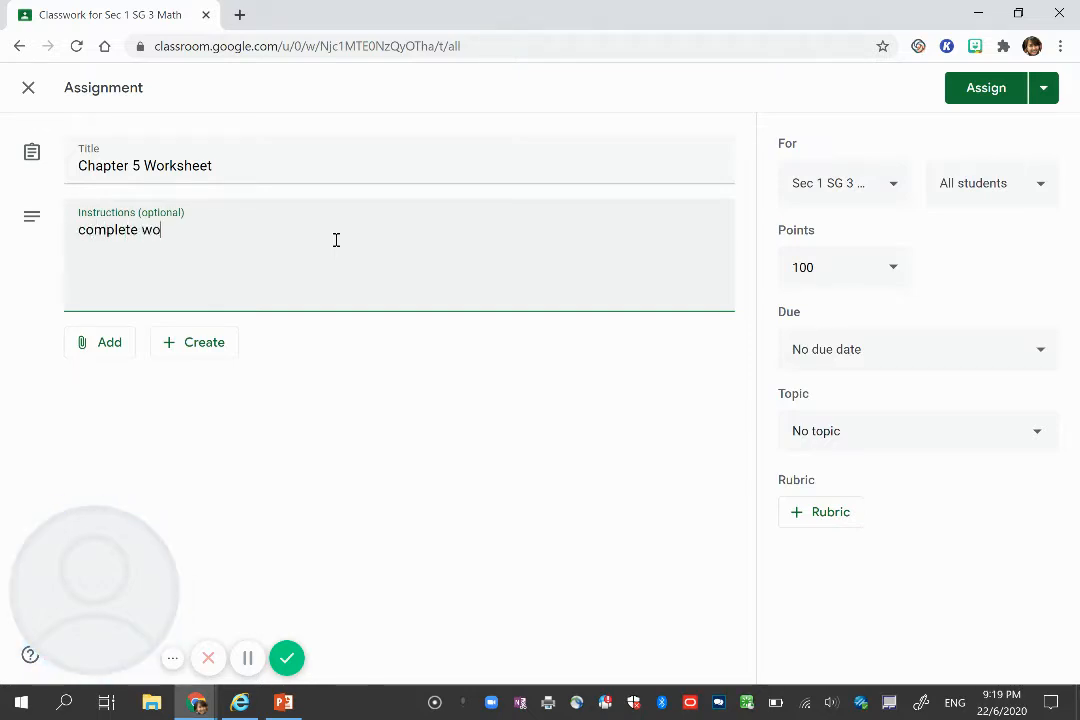
text(foolscap paper a)
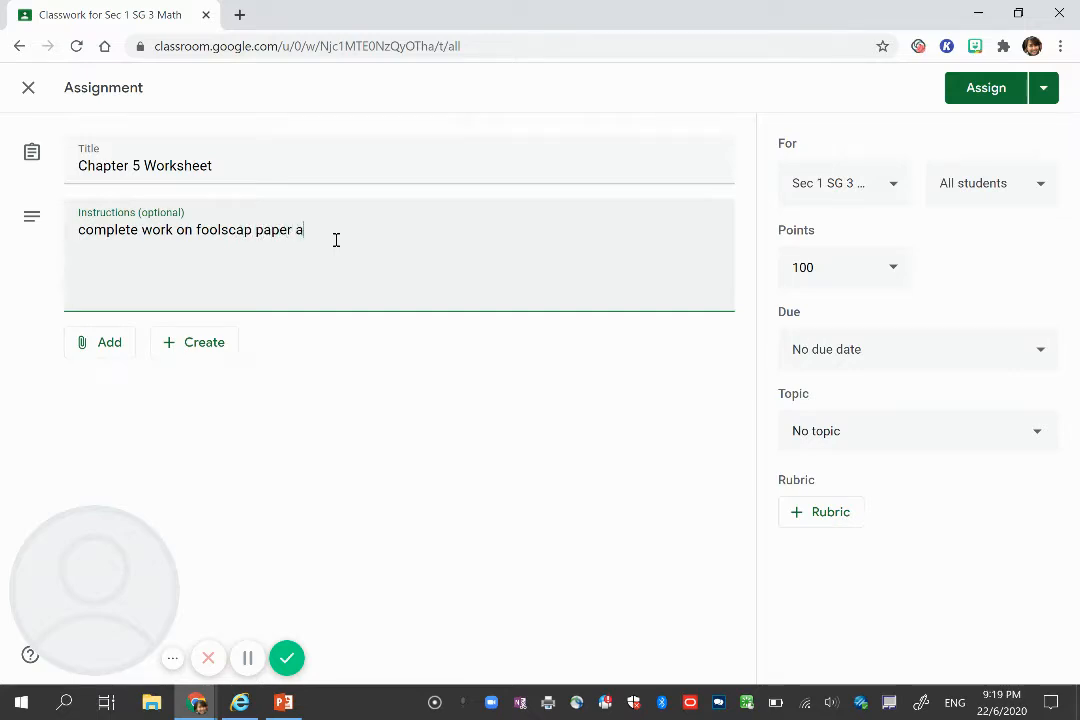
key(BackSpace)
key(BackSpace)
text(, take a picture)
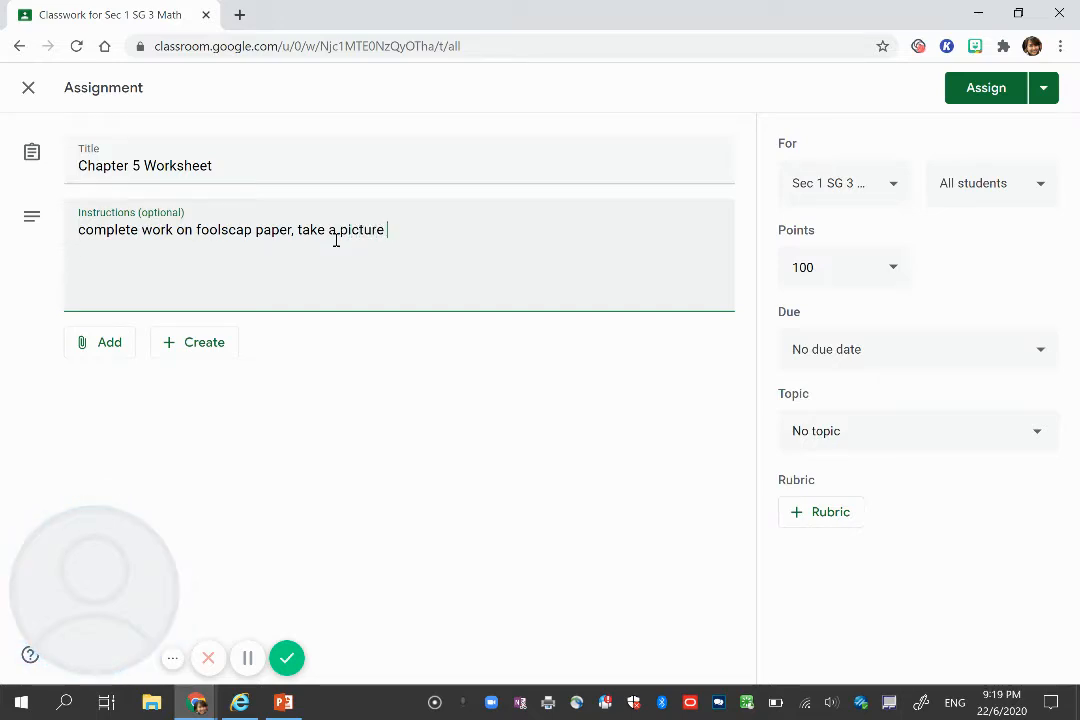
text( of your work and s)
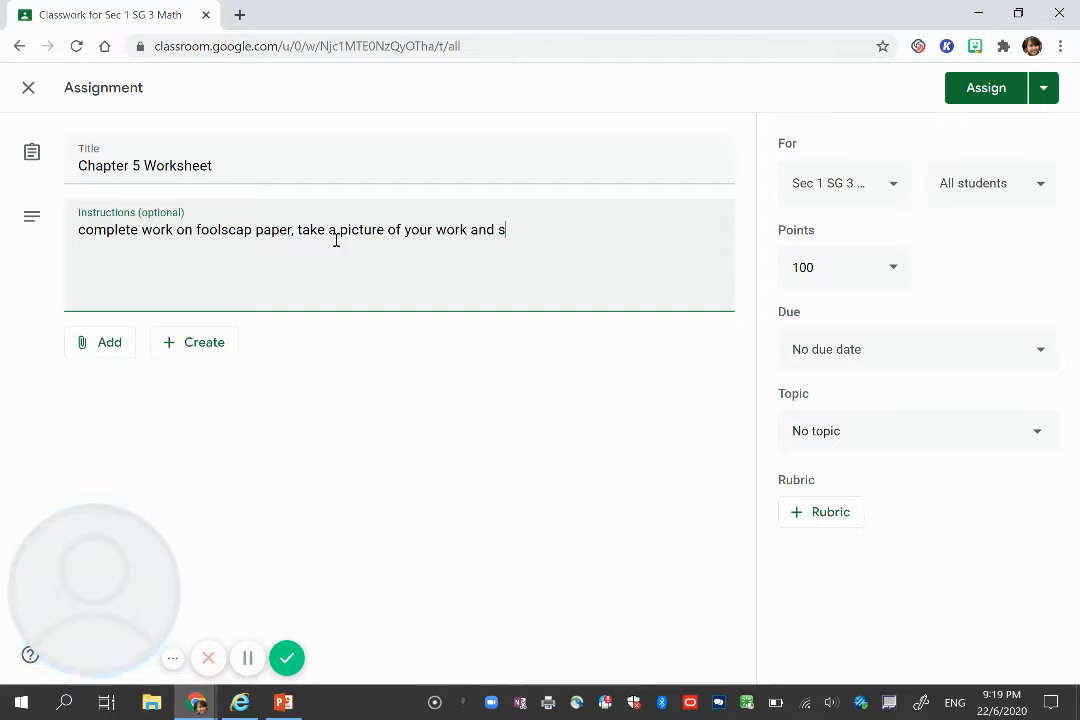
text(umb)
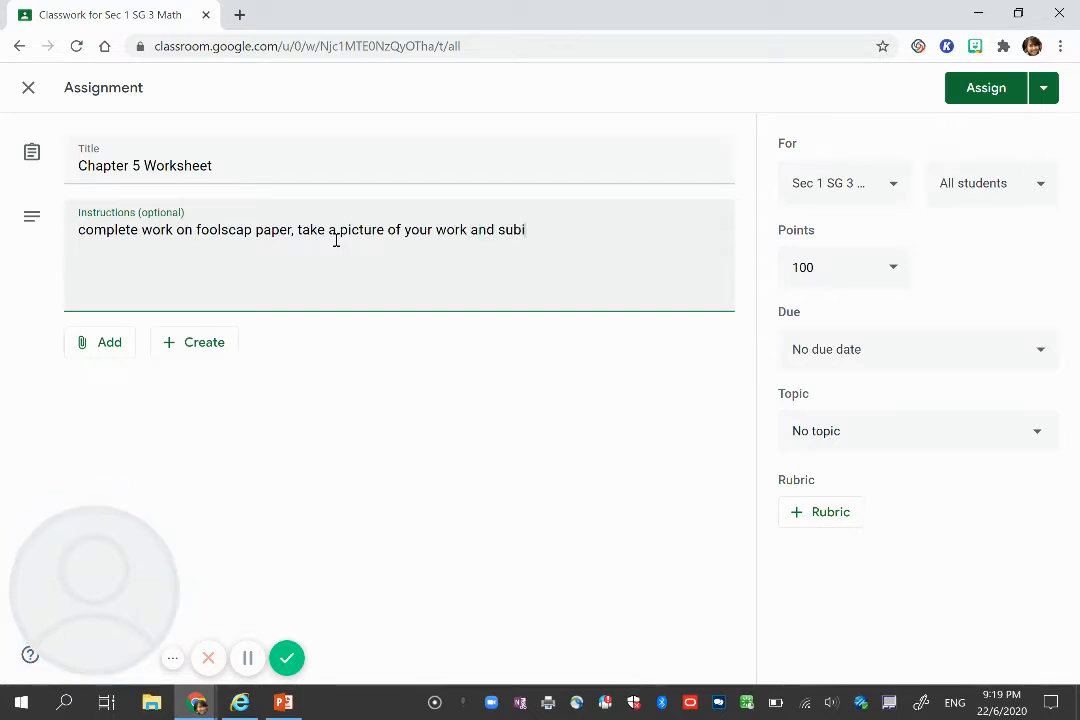
text(it in )
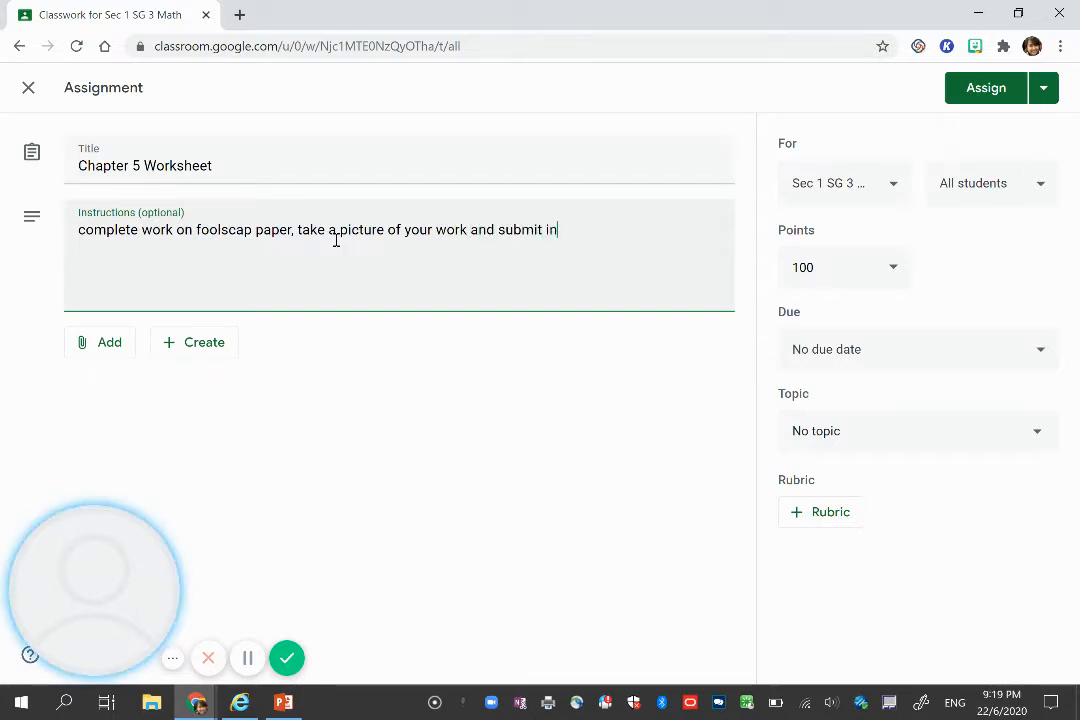
text(PDF format)
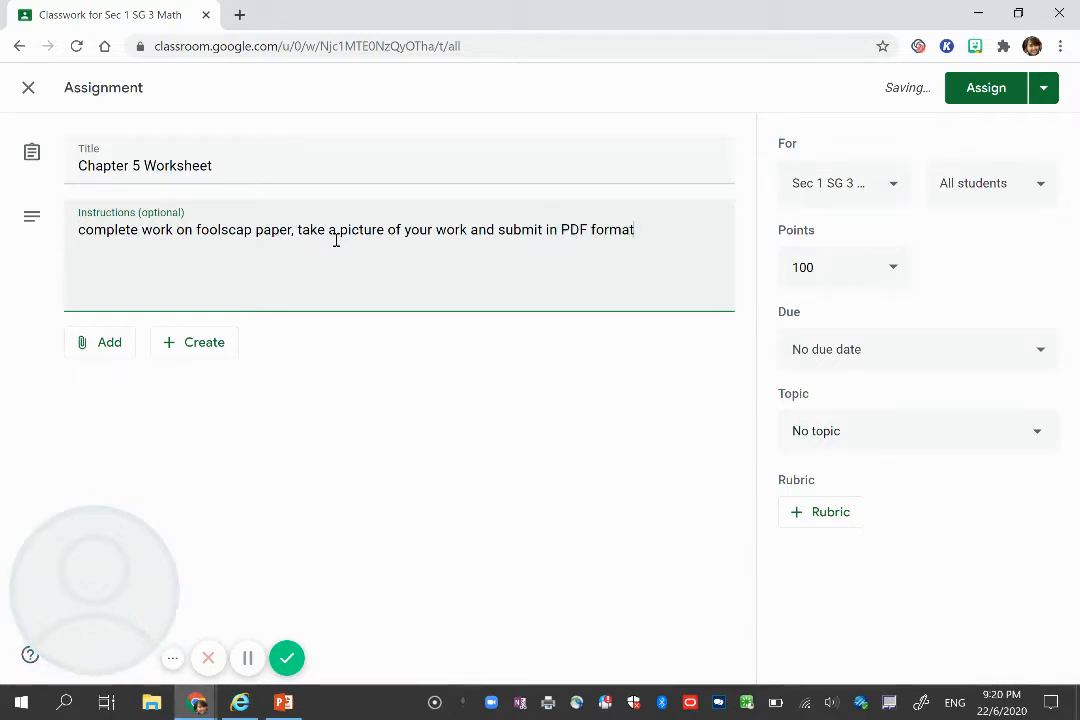
Upload "HBL (2020) 1NA Chapter 5 - WA3 Revision.docx" from the computer's desktop and attach it to the assignment.
click(118, 343)
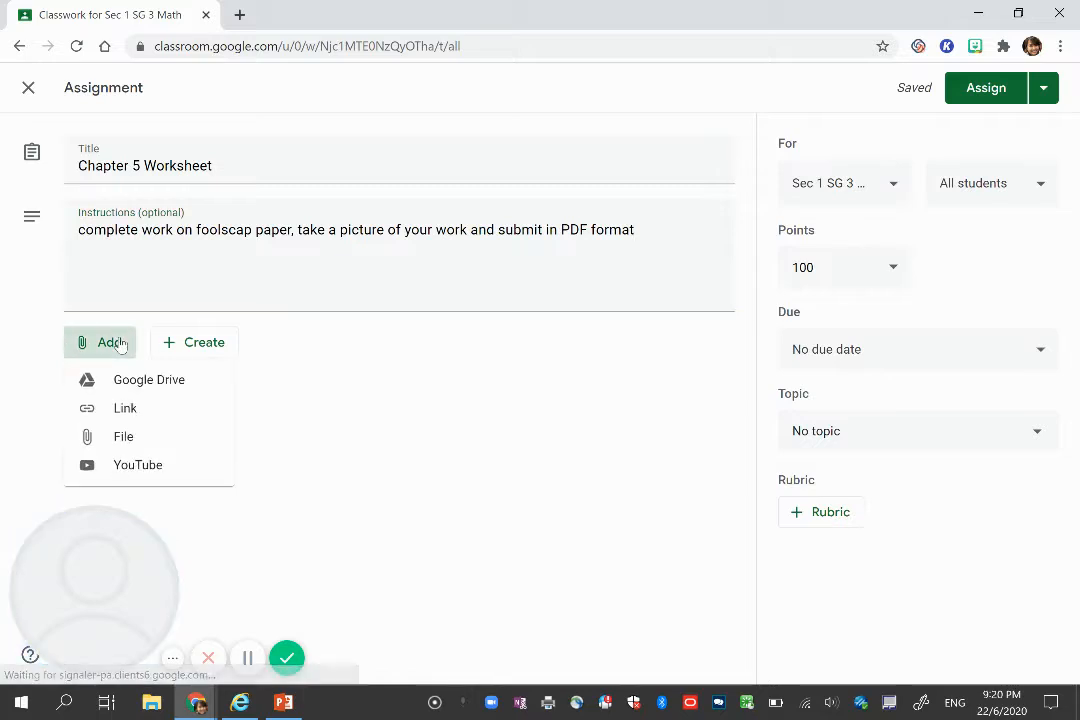
click(179, 448)
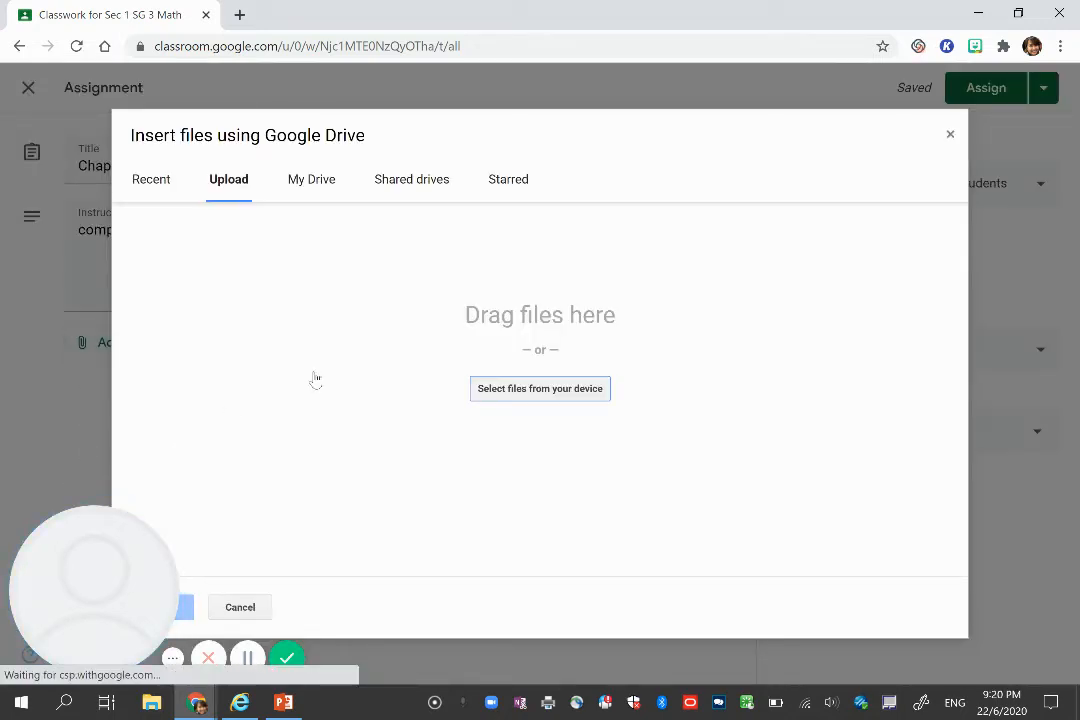
click(580, 388)
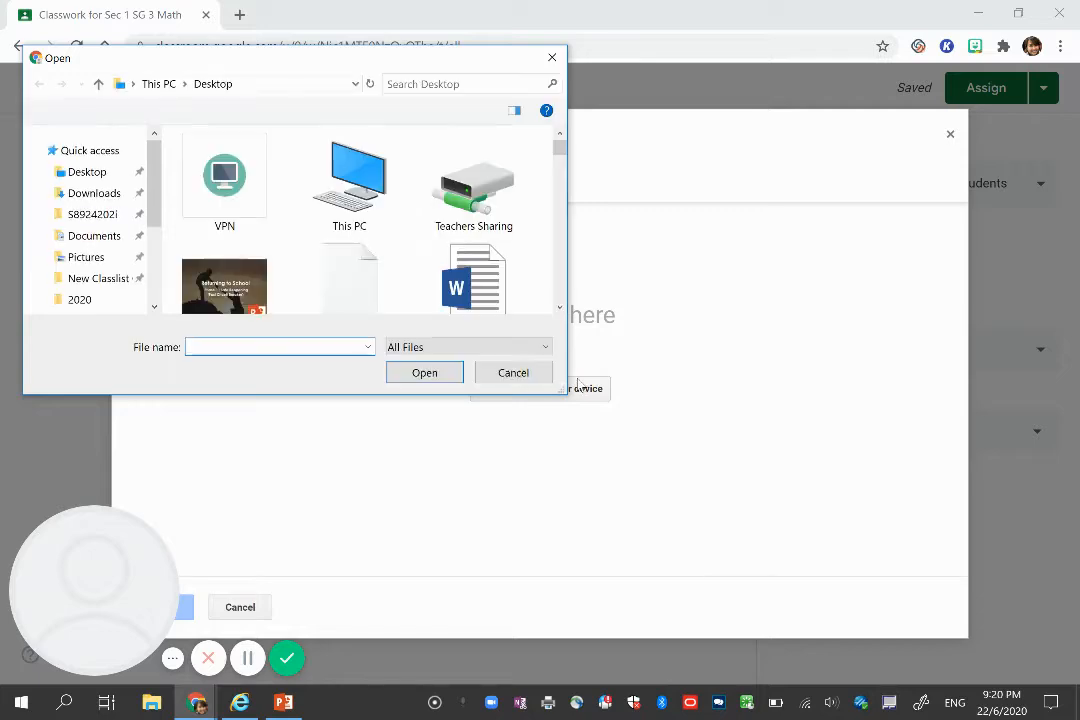
scroll(524, 294, down, 1)
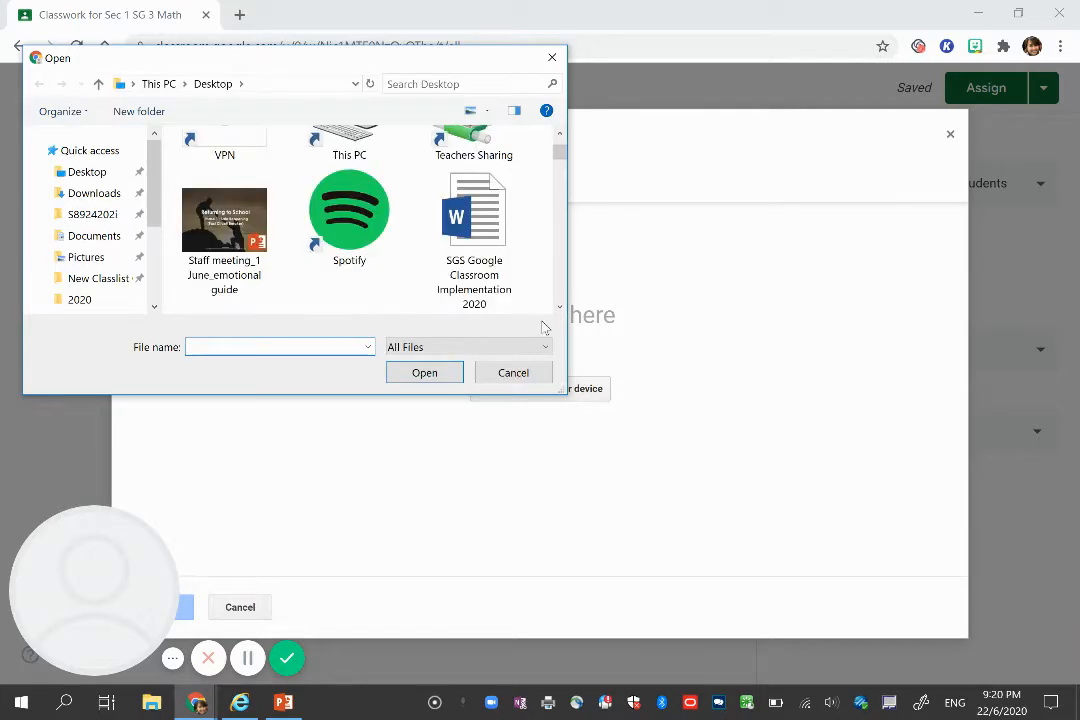
click(559, 307)
click(559, 307)
click(559, 307)
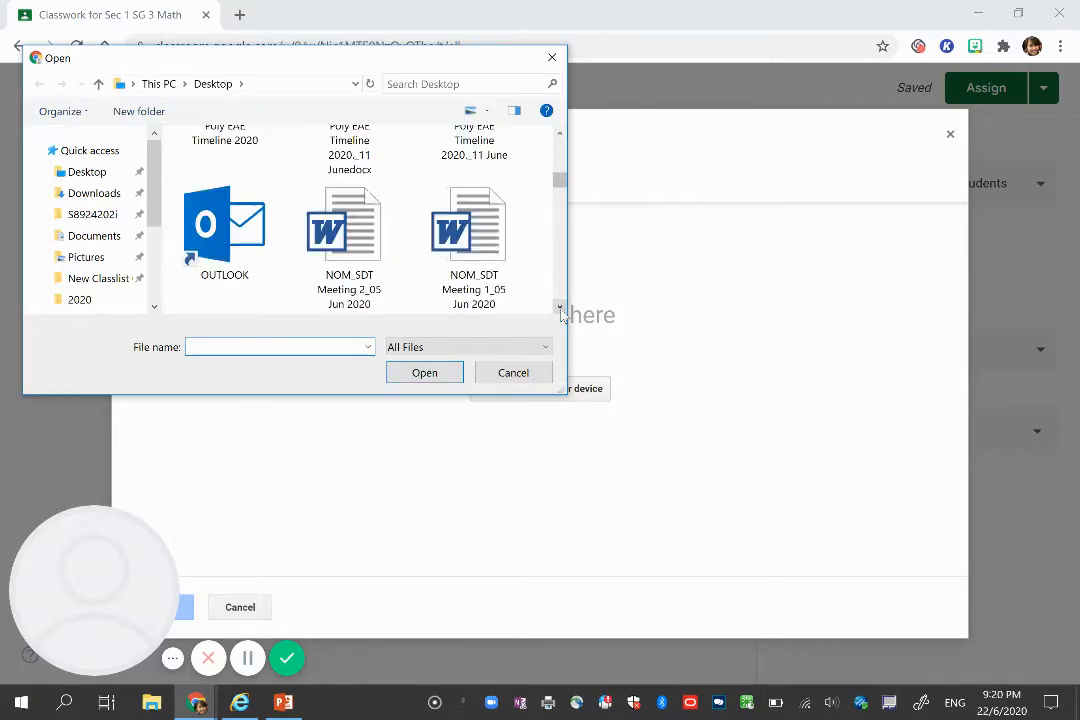
click(559, 307)
scroll(515, 290, down, 4)
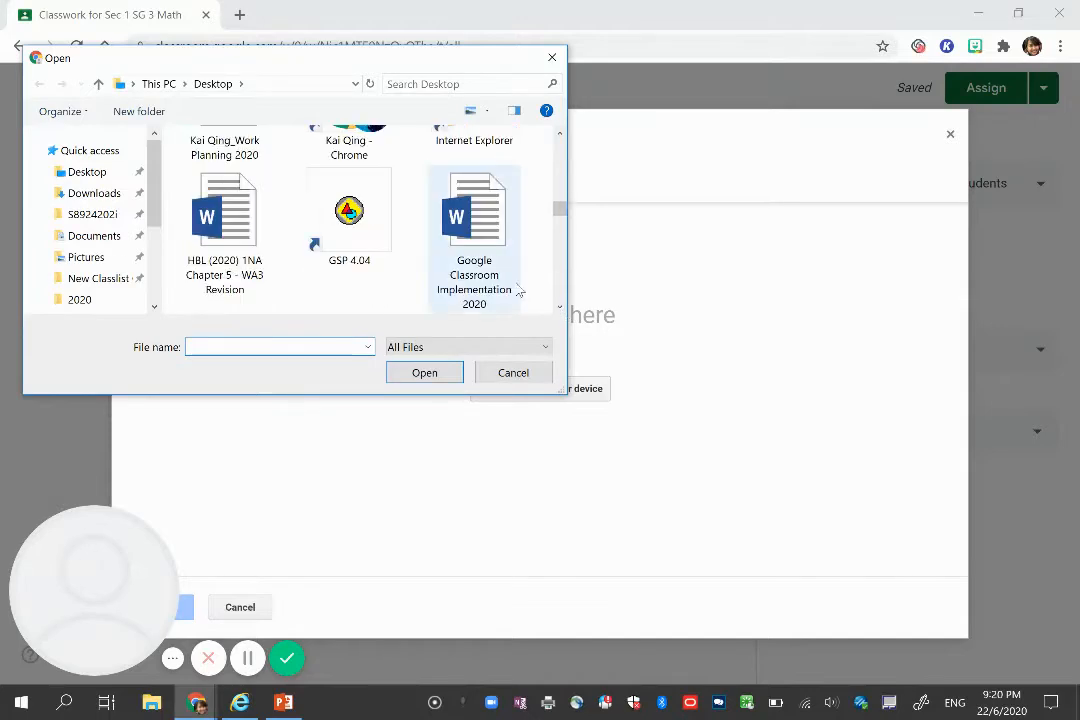
scroll(515, 290, up, 1)
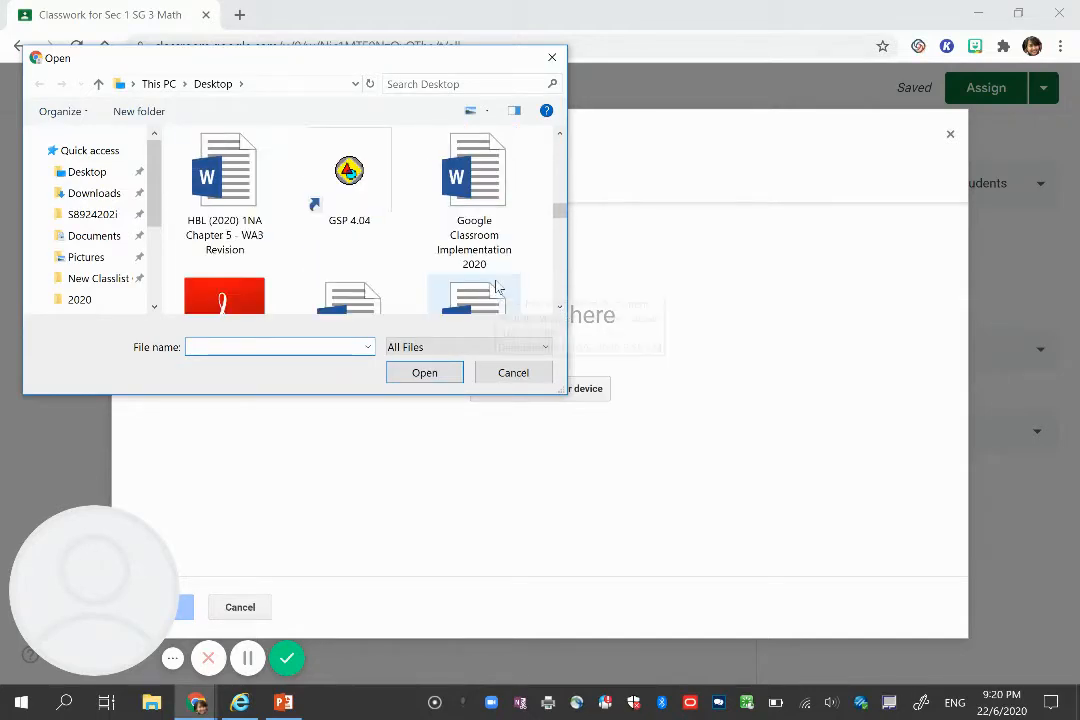
click(265, 253)
click(424, 372)
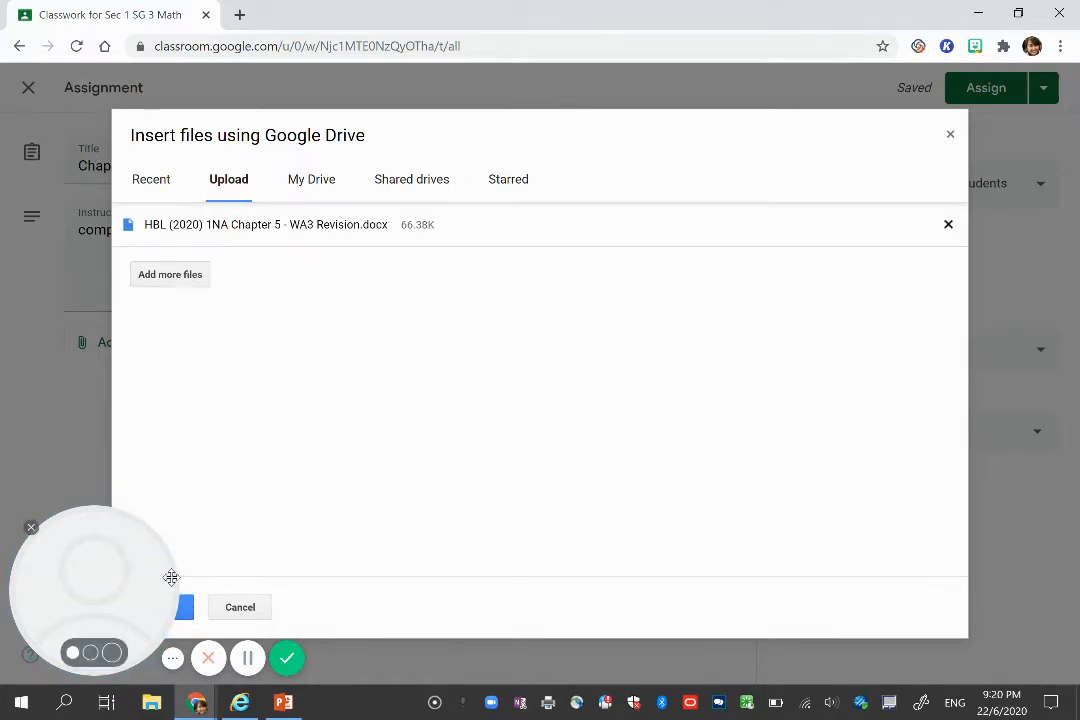
click(182, 606)
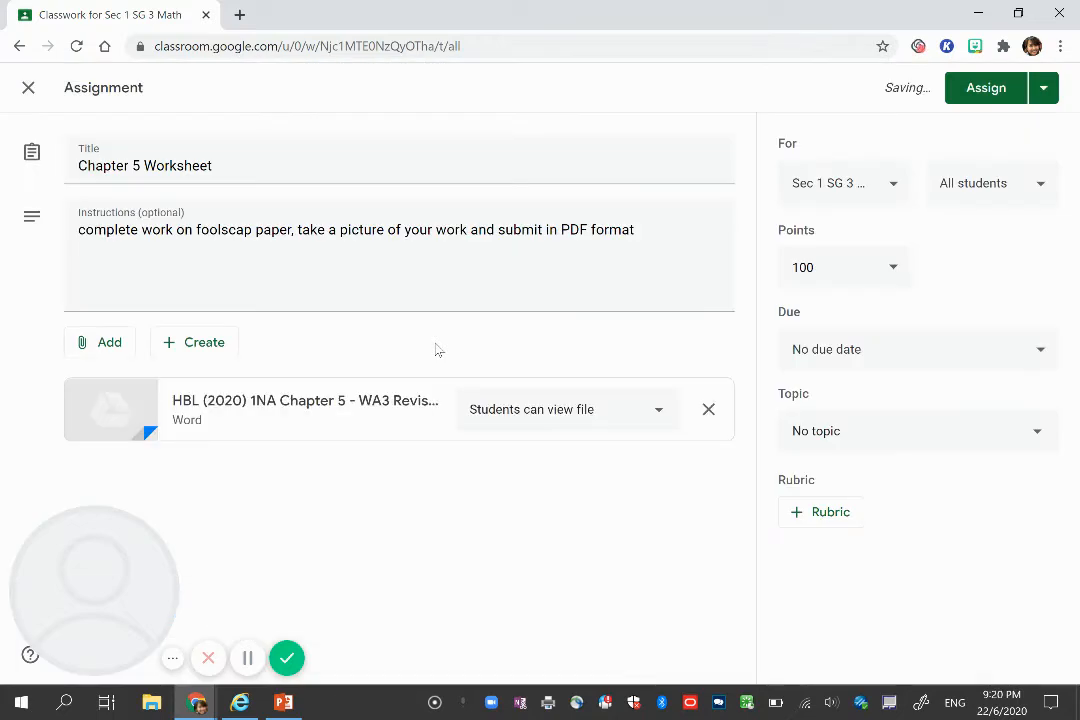
Allow students to edit the attached Word file and make the assignment ungraded.
click(605, 407)
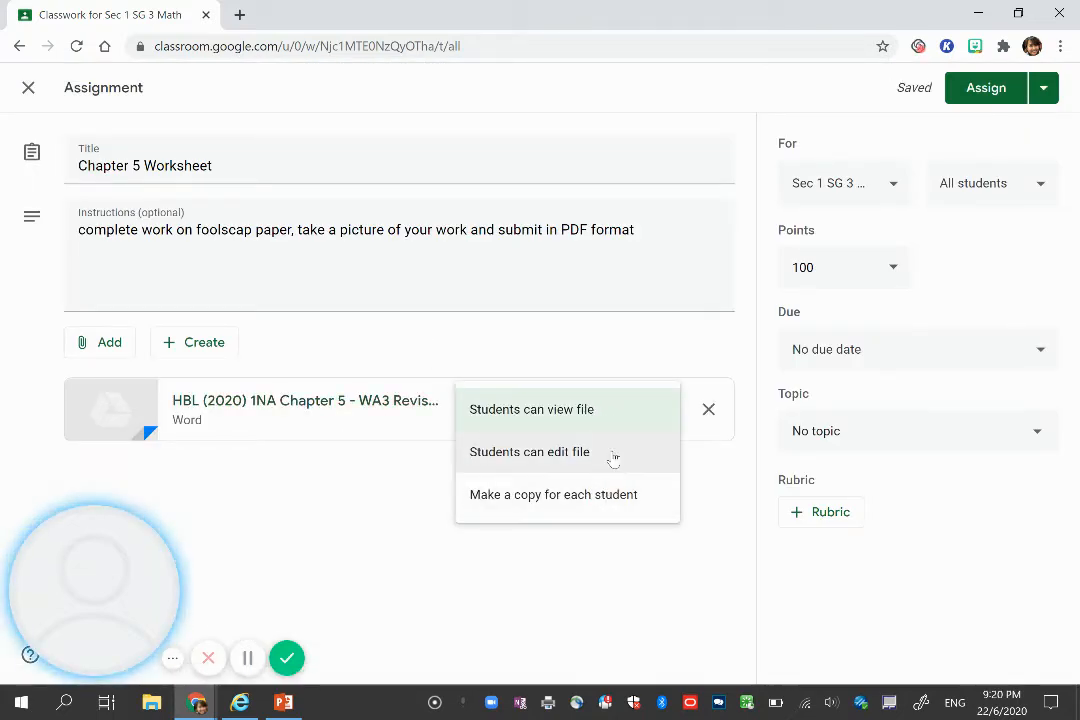
click(613, 457)
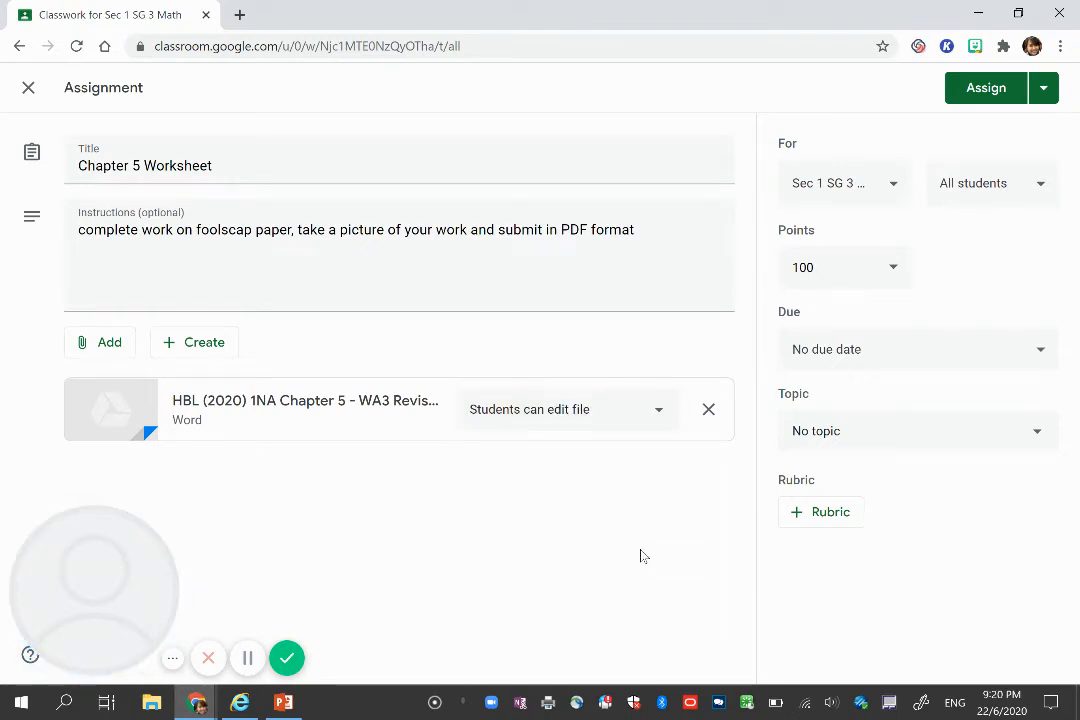
click(880, 279)
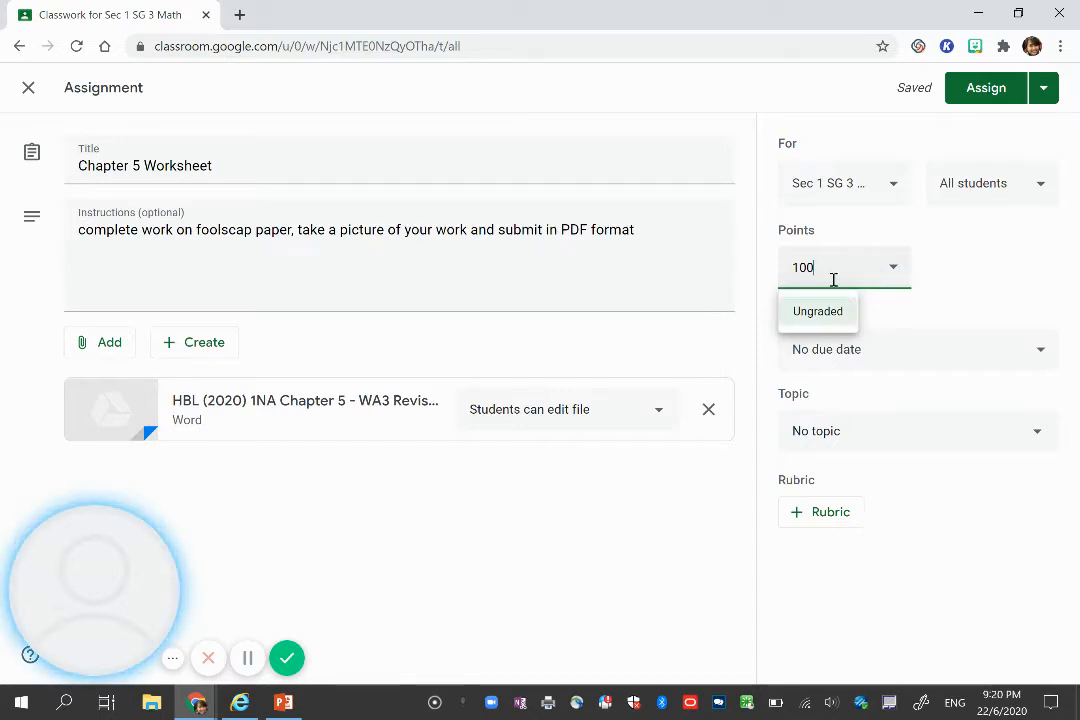
click(838, 318)
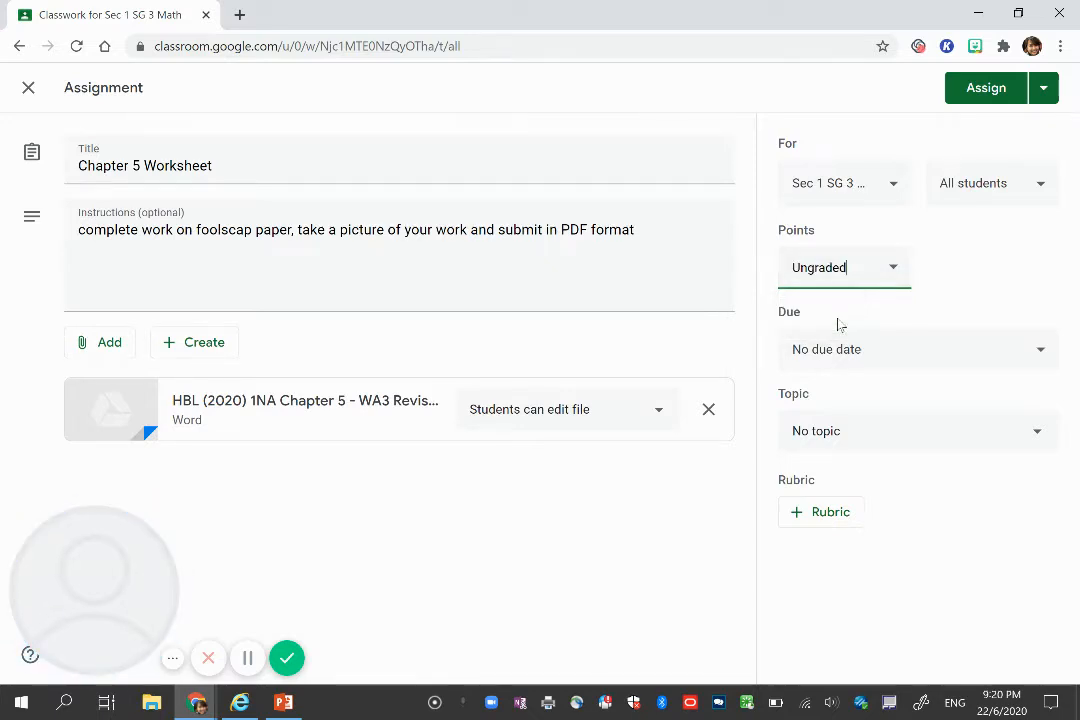
Set the due date to Jun 26, 2020 and file the assignment under the topic "Chapter 5 Linear Equations".
click(926, 351)
click(946, 426)
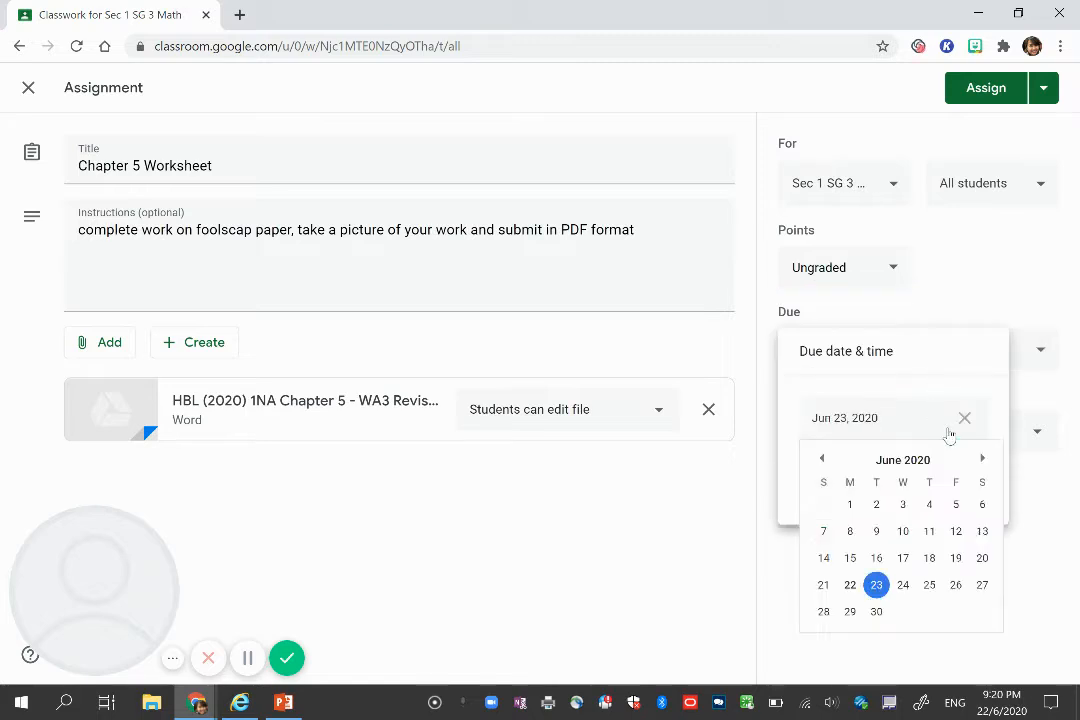
click(953, 587)
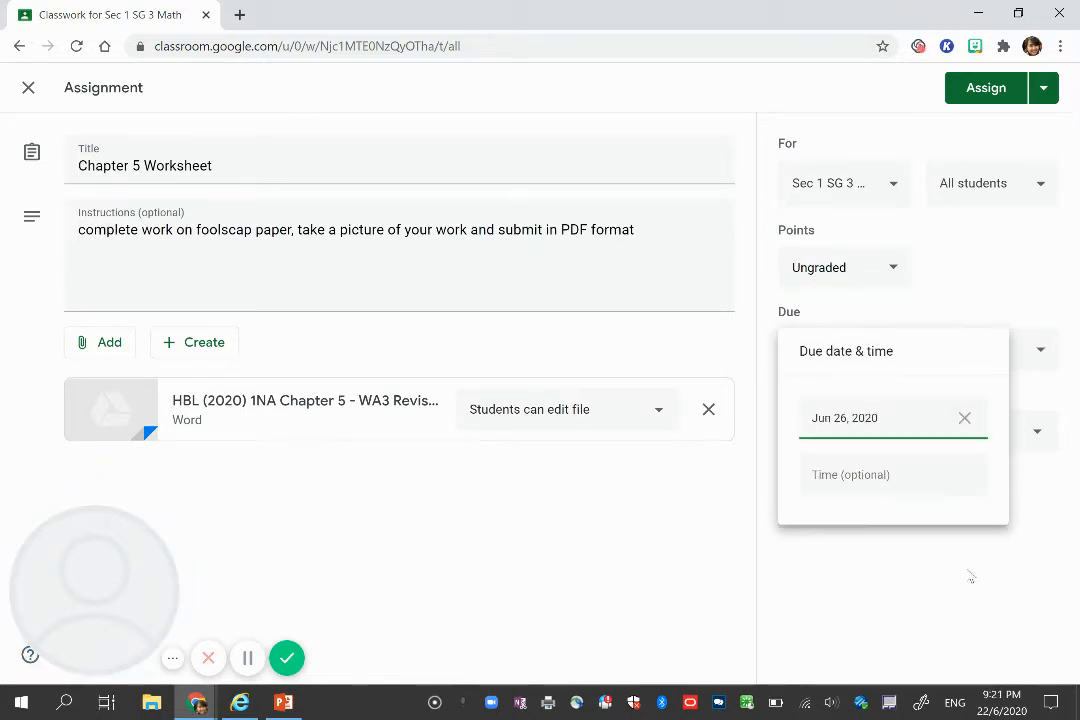
click(967, 565)
click(929, 441)
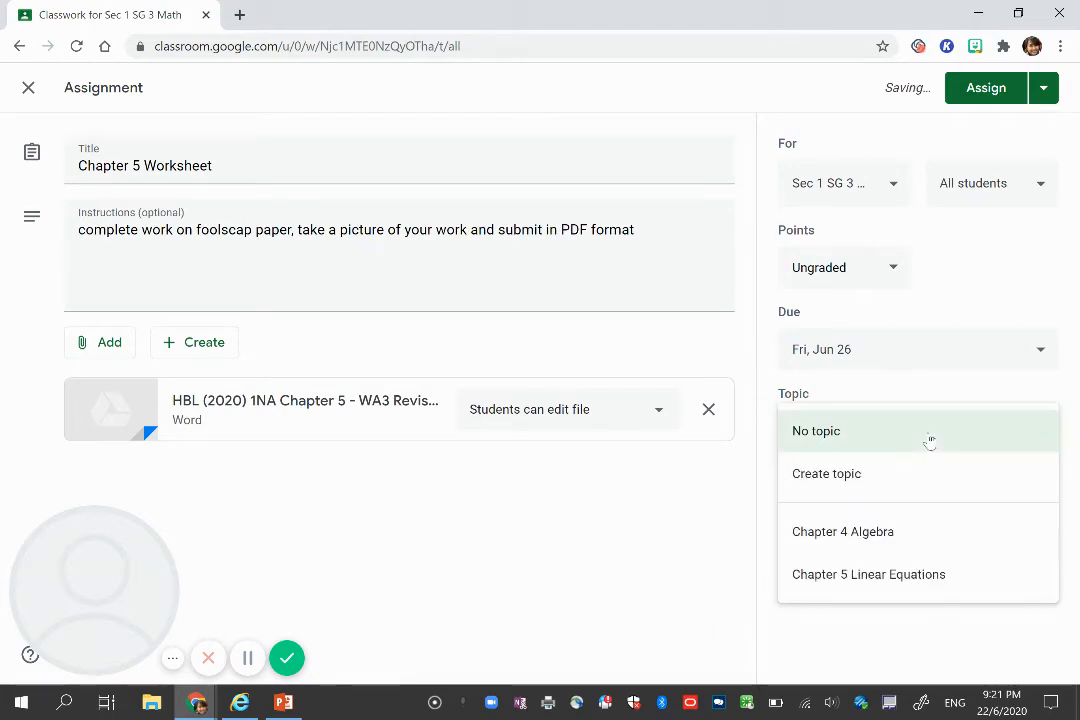
click(935, 577)
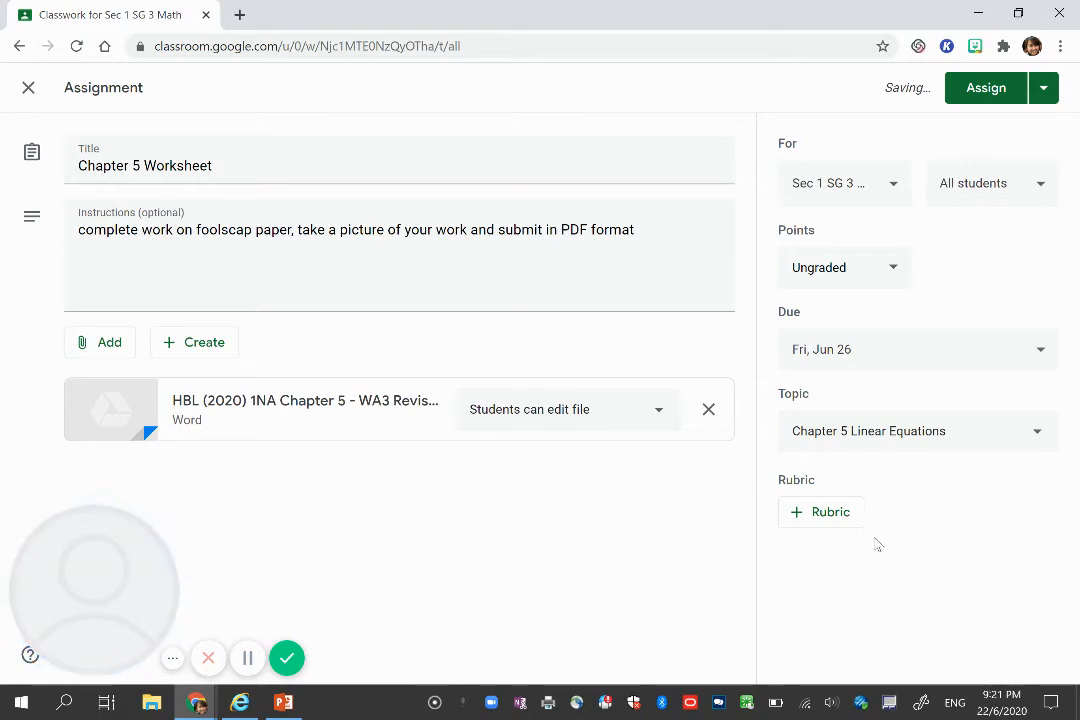
Review the rubric and publishing options without choosing any, and assign the worksheet to the class immediately.
click(833, 517)
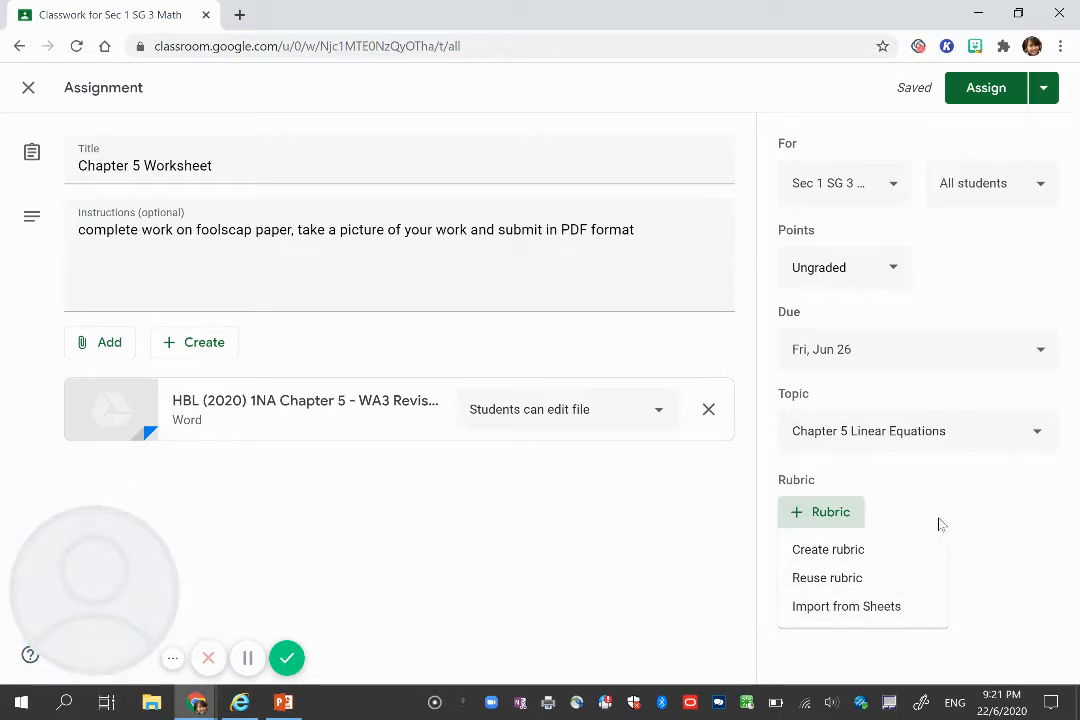
click(982, 502)
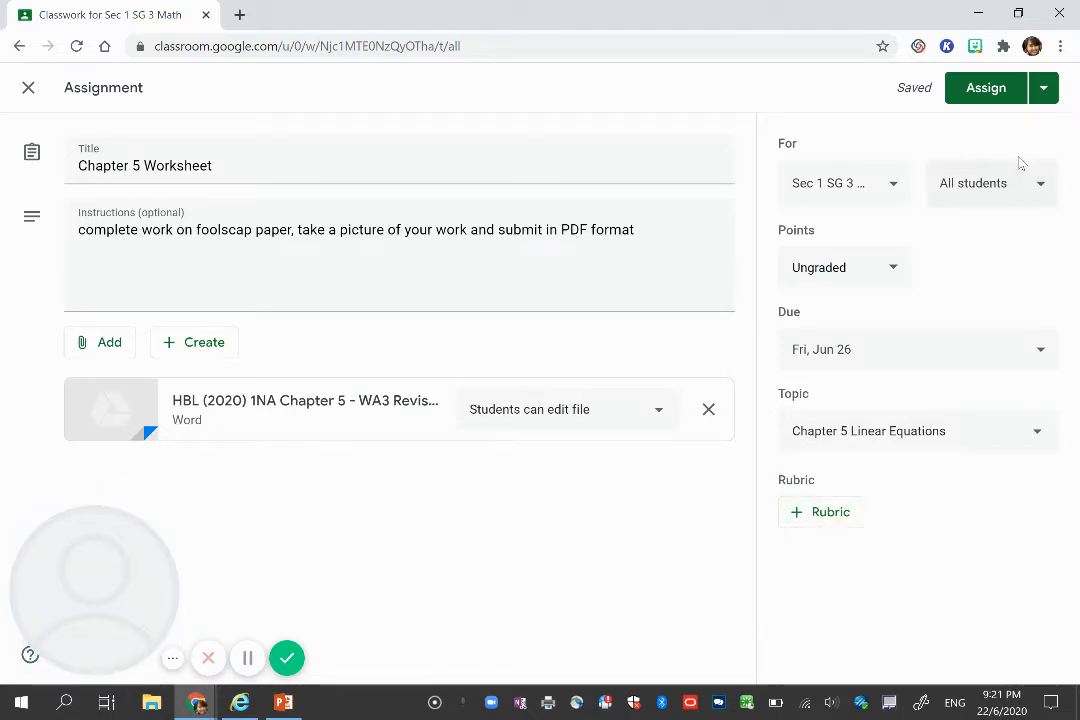
click(1048, 96)
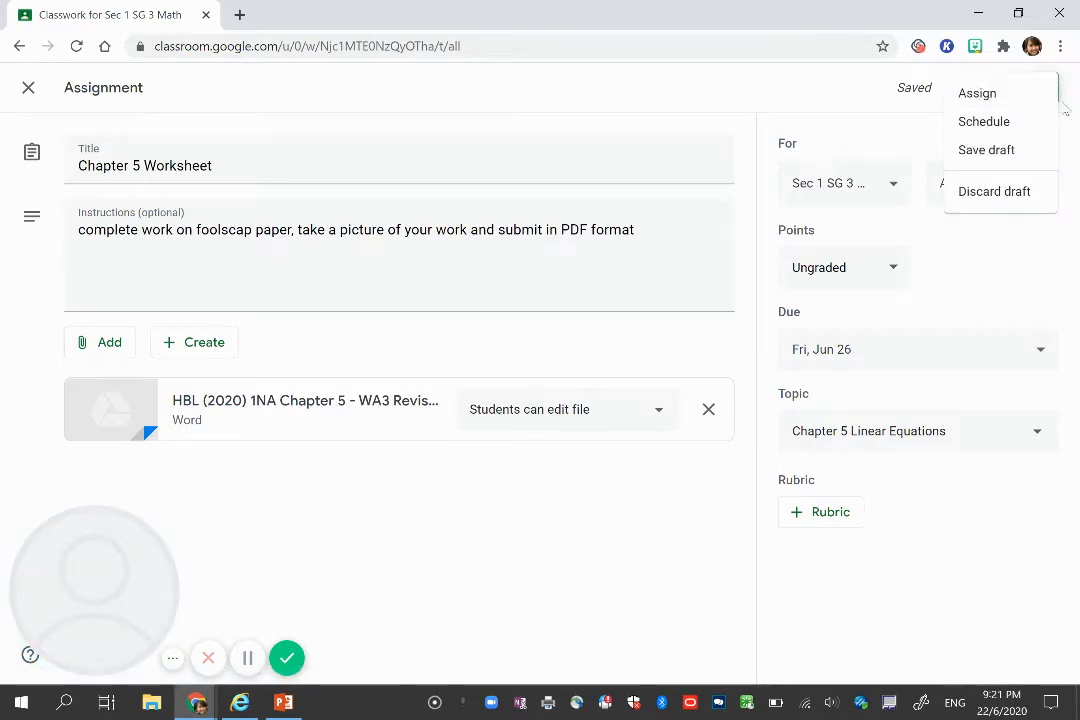
click(1043, 93)
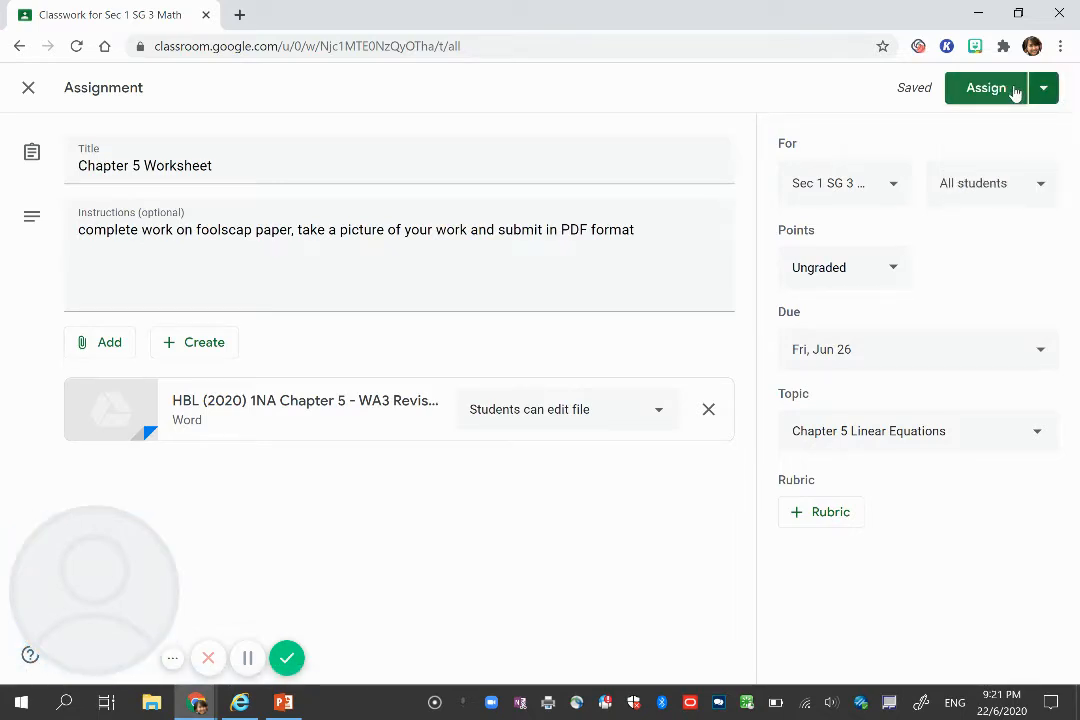
click(1014, 92)
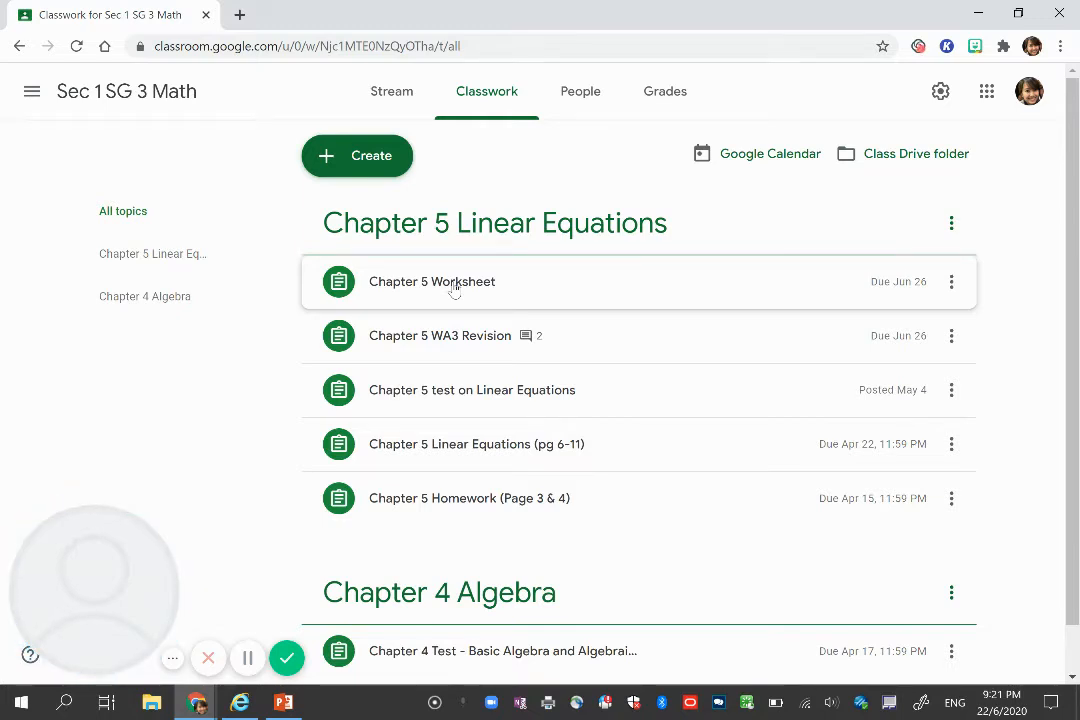
View the student work for the "Chapter 5 WA3 Revision" assignment and open the turned-in PDF "Chapter 5 homework".
click(472, 343)
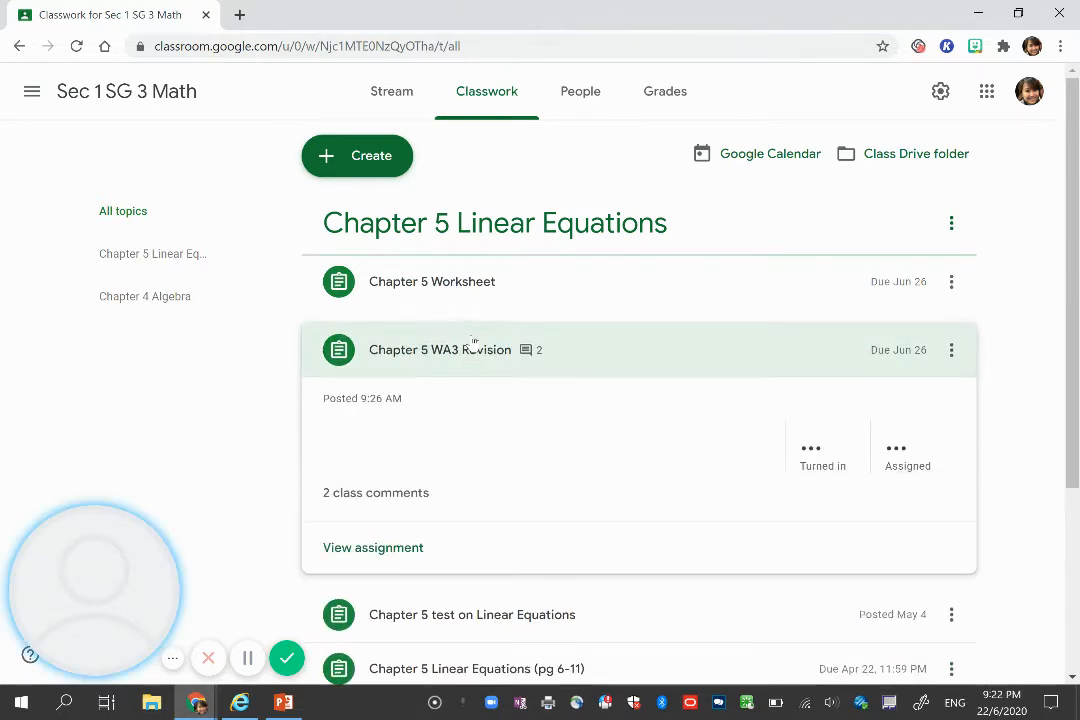
scroll(632, 447, down, 2)
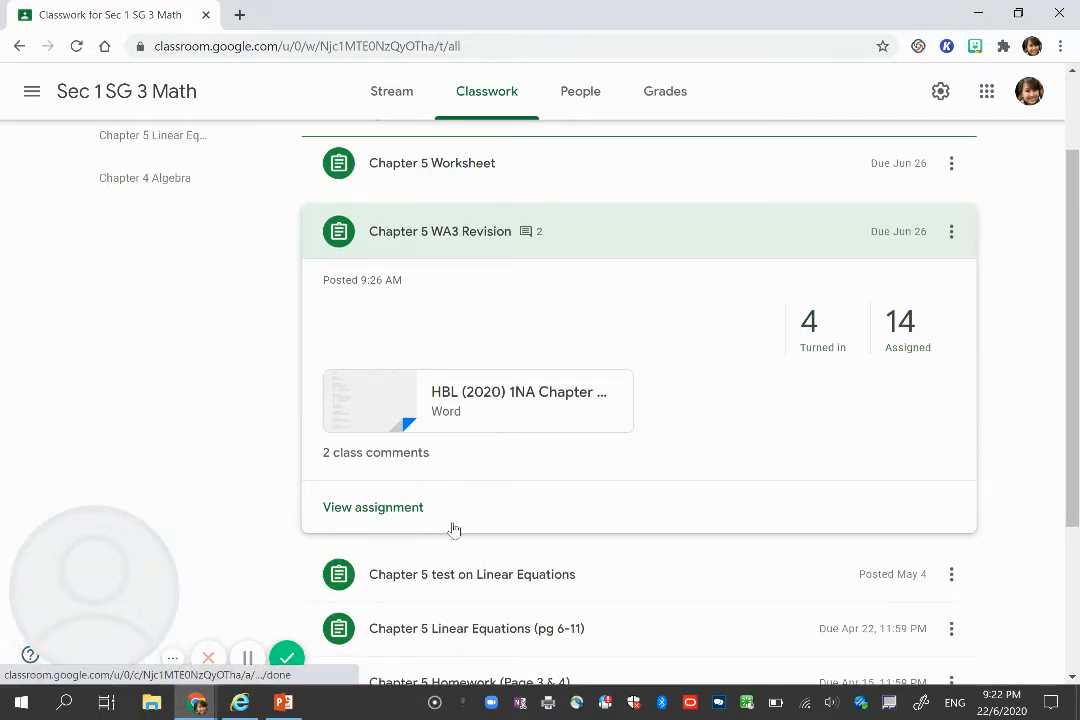
click(418, 515)
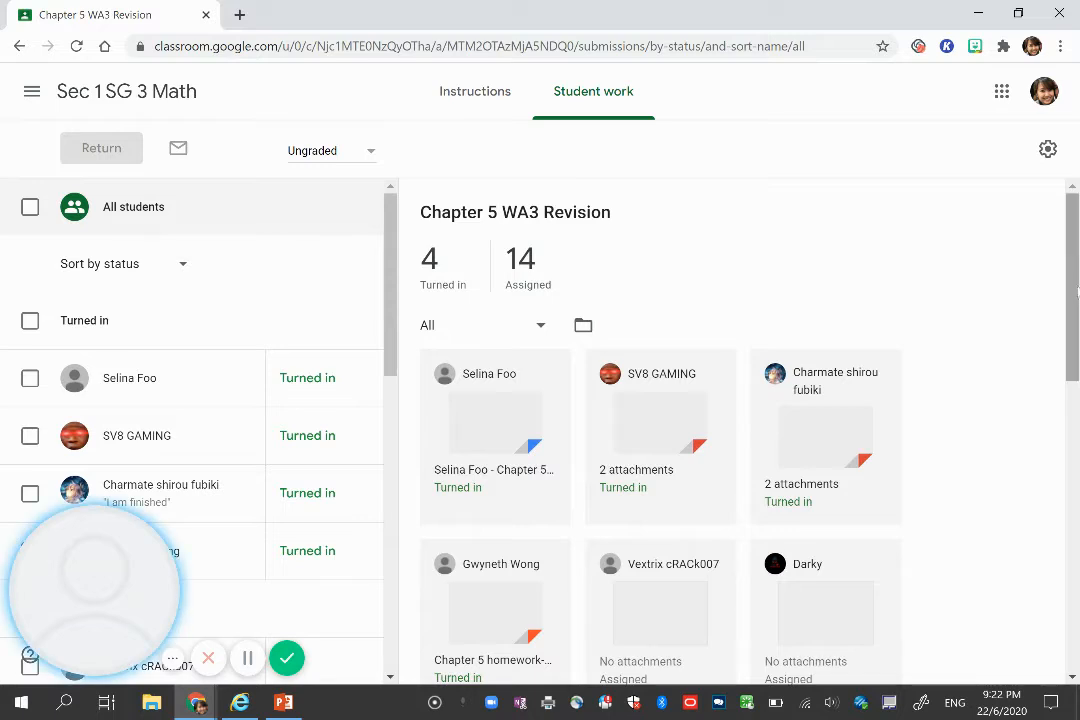
drag(1075, 307, 1075, 343)
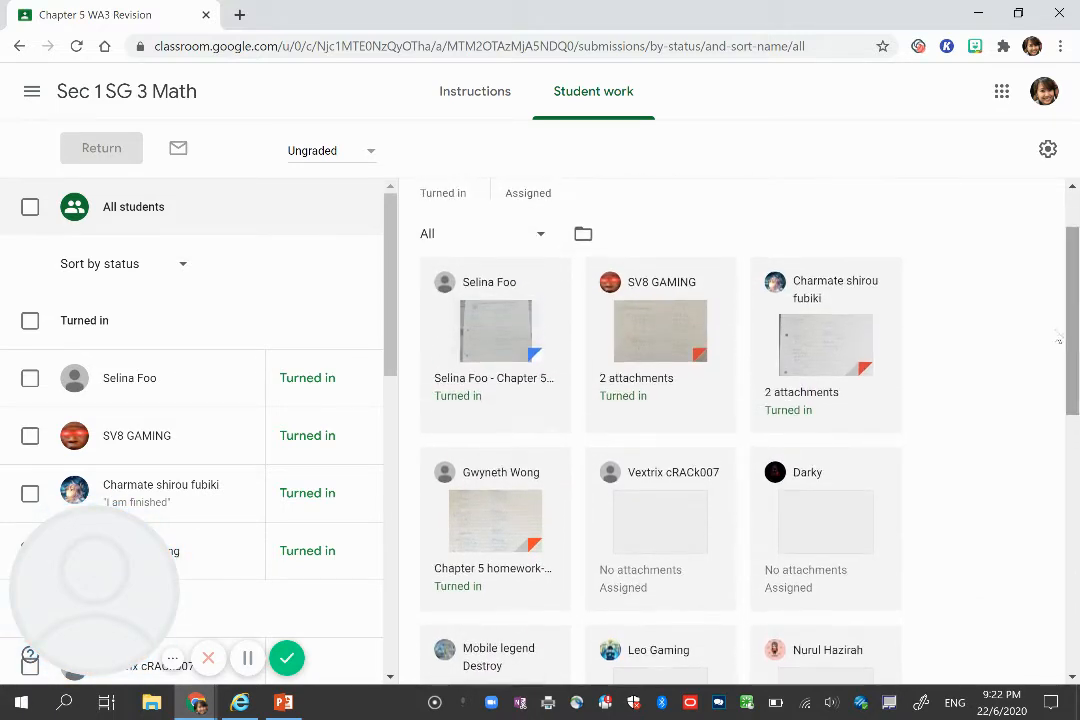
click(529, 531)
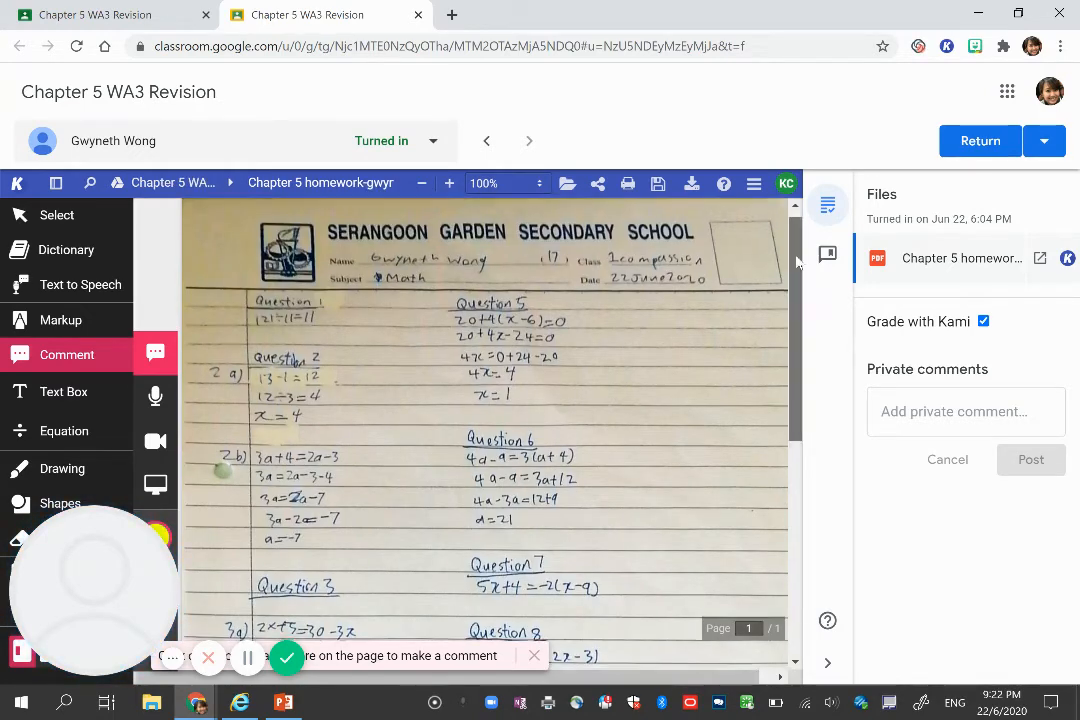
mouse_move(795, 247)
mouse_down()
mouse_move(799, 488)
mouse_move(810, 250)
mouse_up()
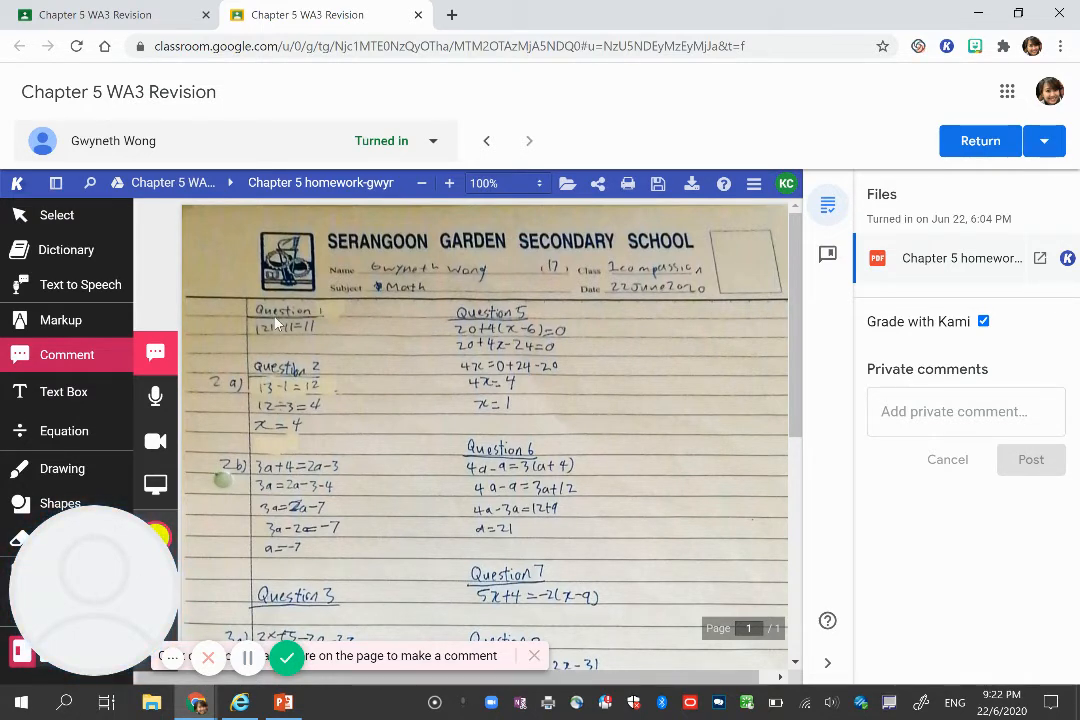
scroll(485, 420, down, 1)
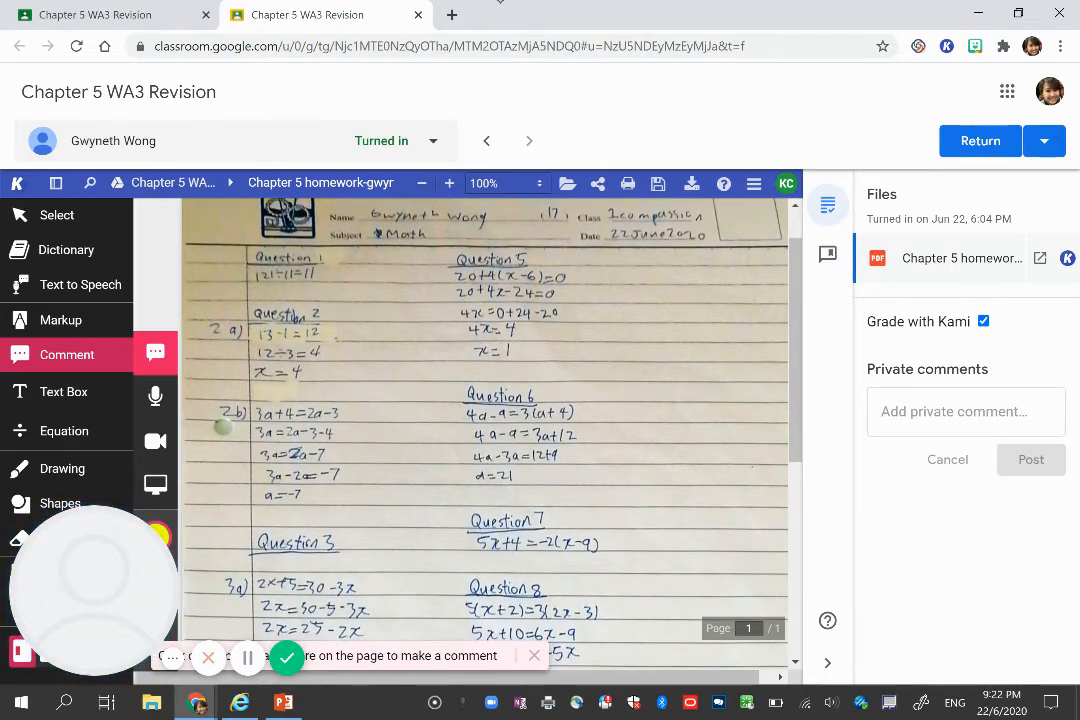
scroll(485, 420, up, 1)
scroll(485, 420, down, 1)
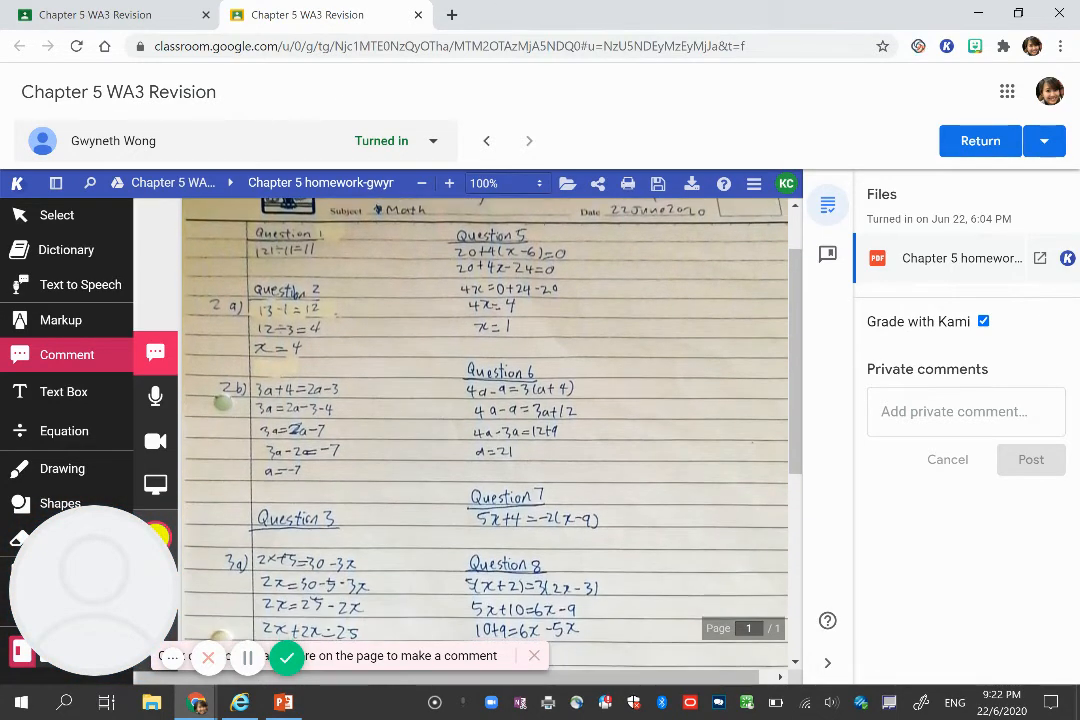
drag(156, 480, 937, 575)
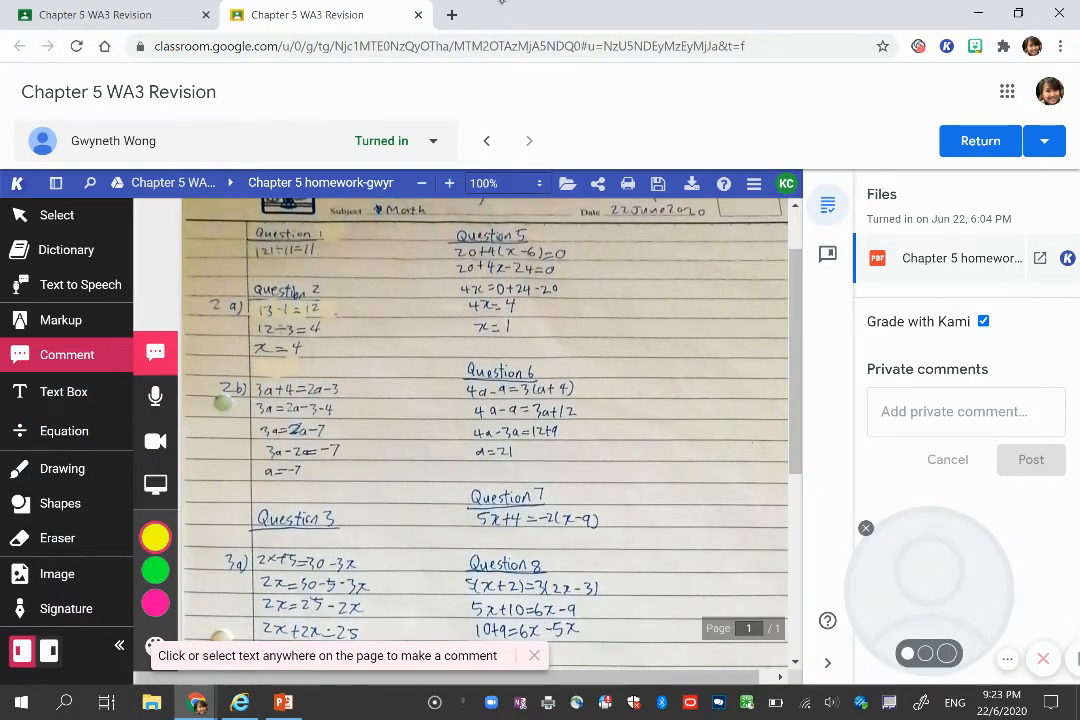
click(866, 528)
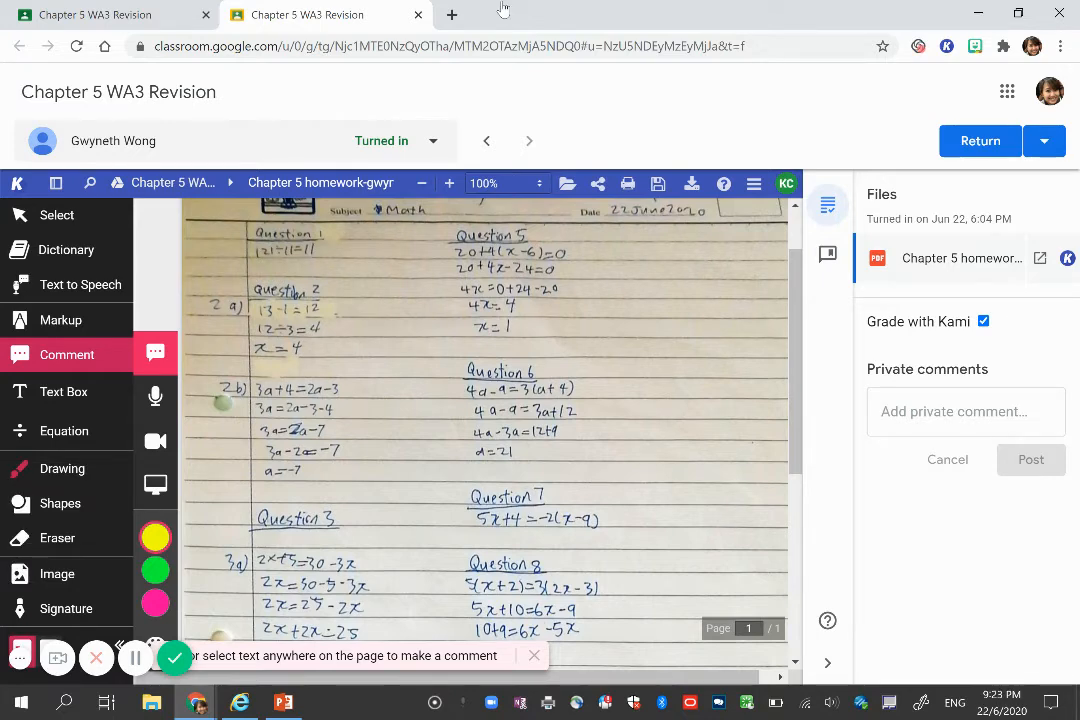
Draw red ticks beside the student's answers to Questions 1, 2a, 2b and 5 with the Drawing tool.
click(62, 469)
click(155, 645)
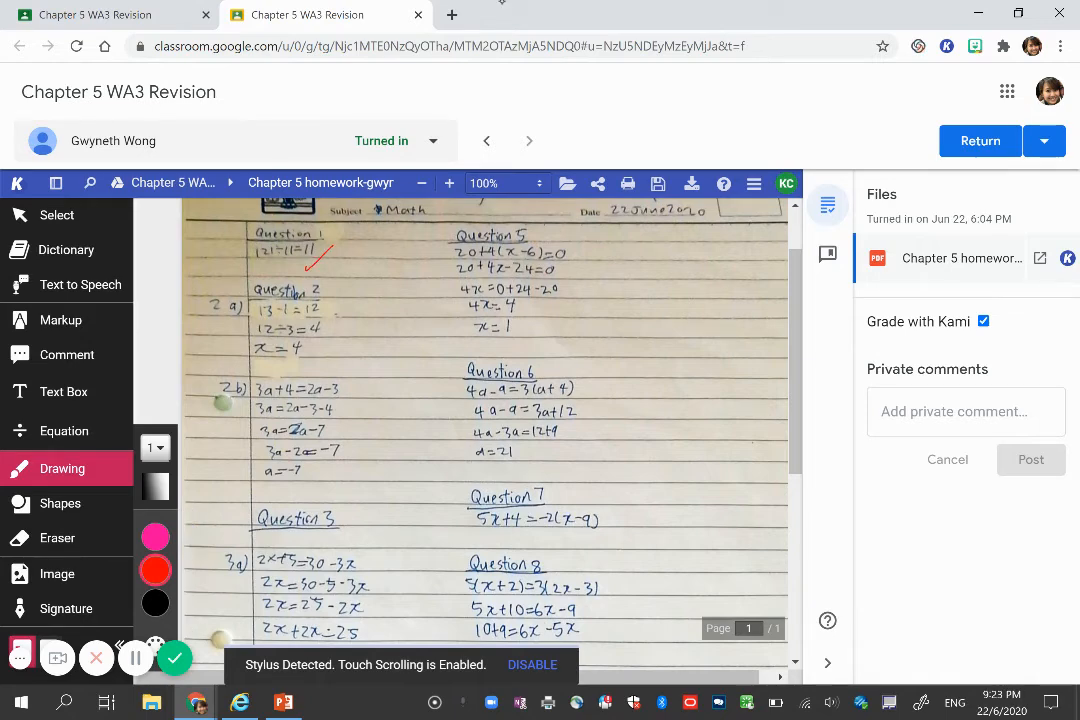
drag(313, 333, 347, 304)
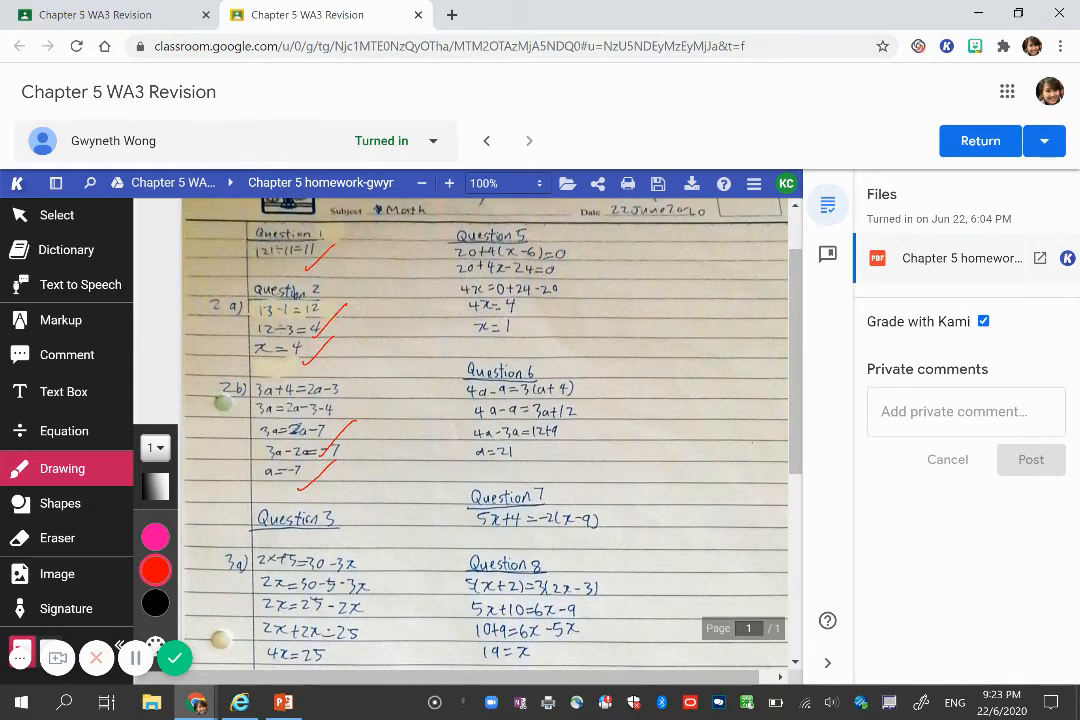
drag(543, 255, 570, 237)
drag(543, 281, 571, 263)
Handwrite "good effort!" with a smiley face in red beside the Question 5 working.
scroll(485, 430, down, 3)
scroll(390, 638, down, 2)
scroll(557, 421, up, 6)
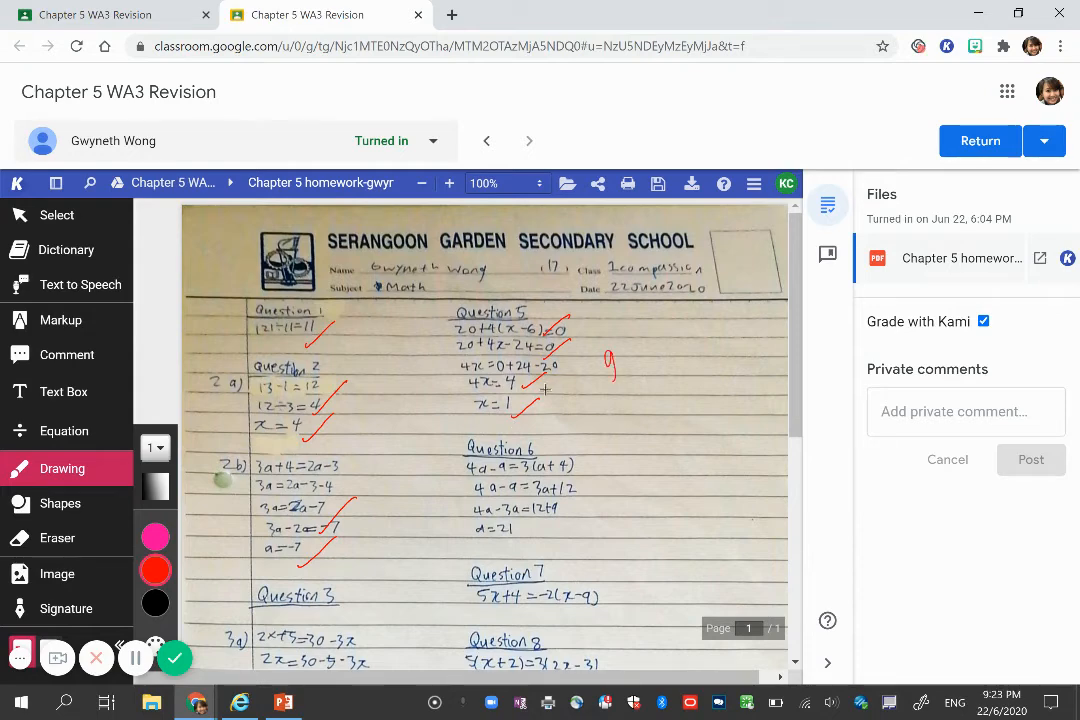
drag(625, 353, 627, 345)
mouse_move(636, 341)
mouse_down()
mouse_move(626, 391)
mouse_move(668, 357)
mouse_up()
drag(672, 338, 670, 358)
click(673, 368)
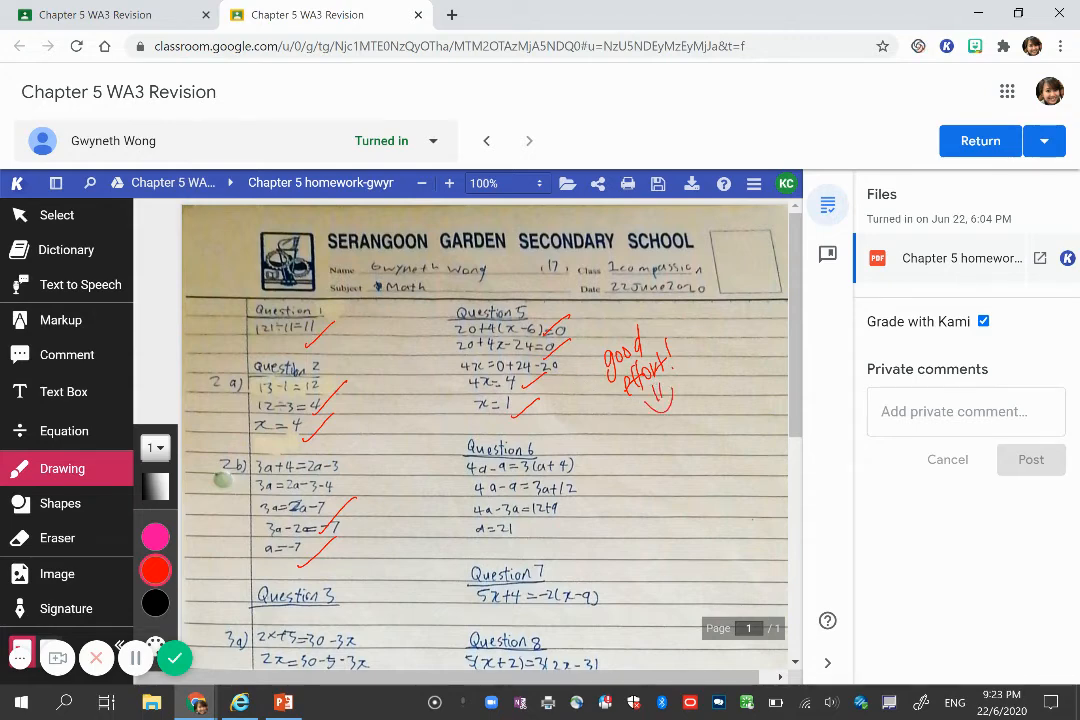
click(1005, 417)
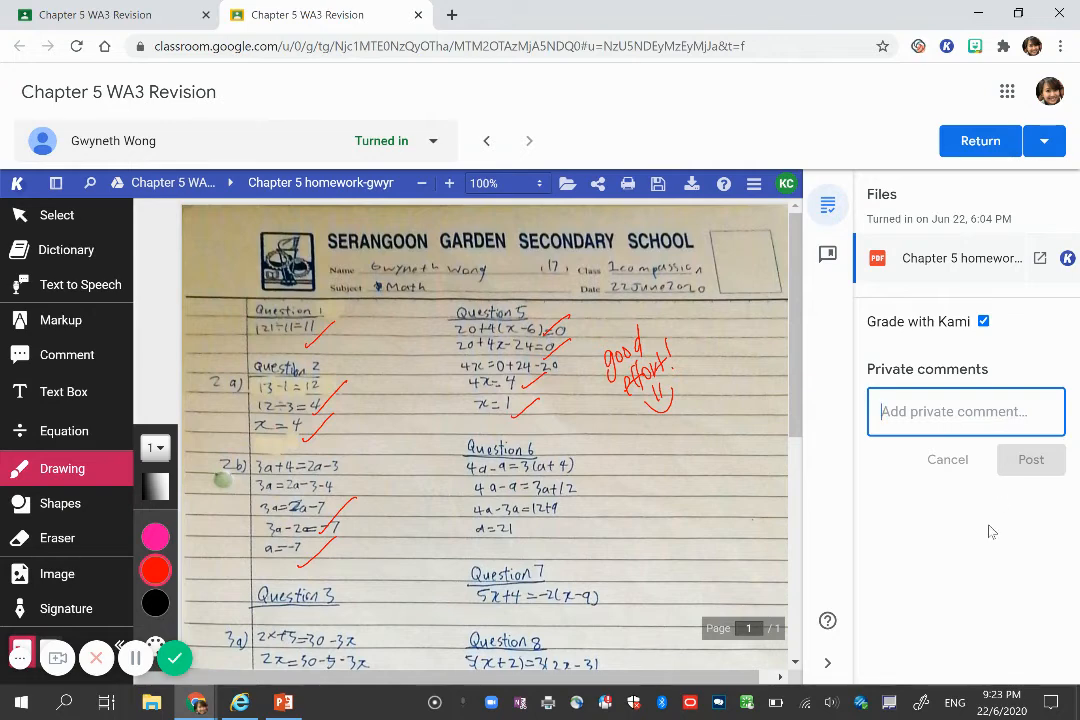
text(goo)
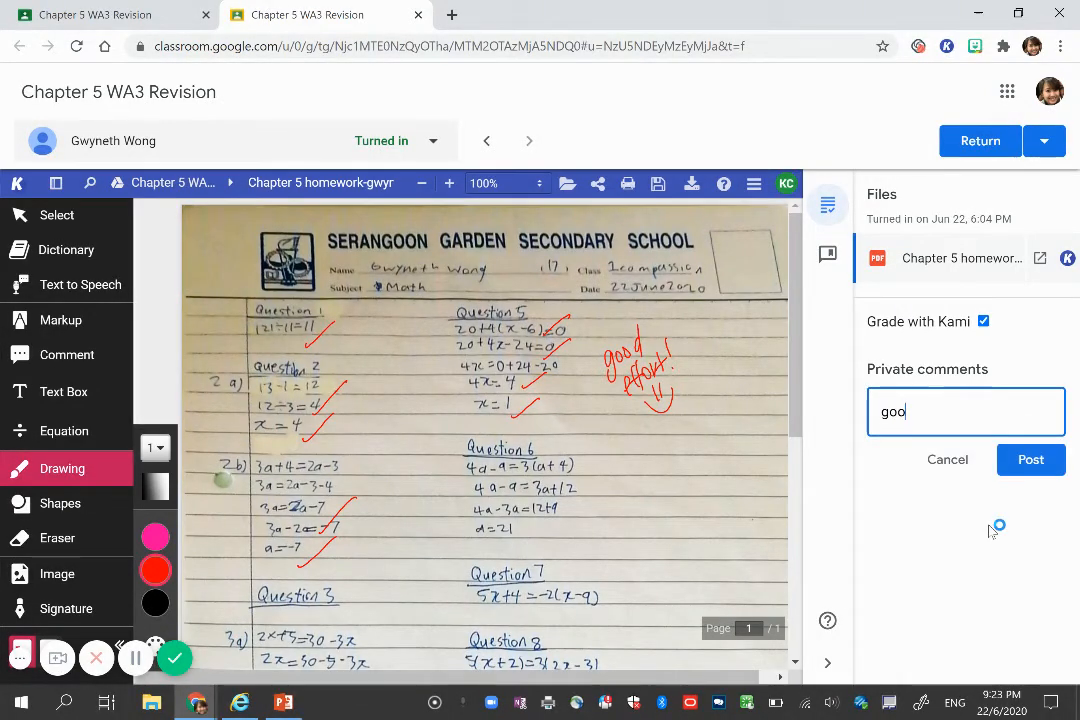
key(BackSpace)
key(BackSpace)
key(BackSpace)
scroll(753, 500, down, 5)
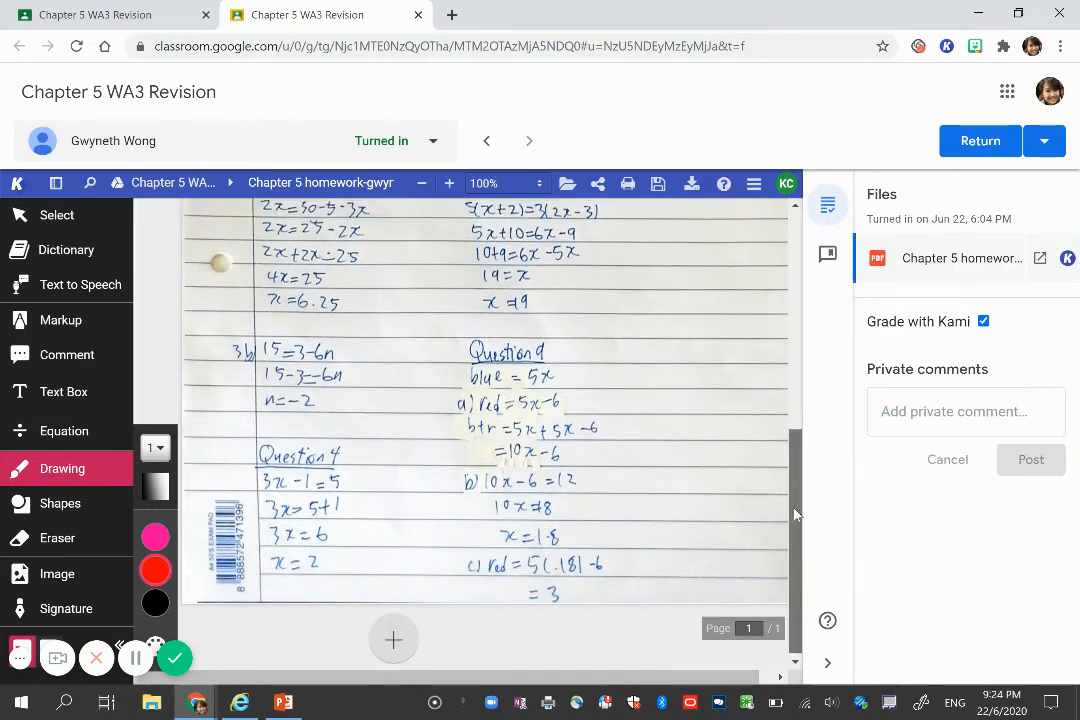
drag(795, 511, 830, 296)
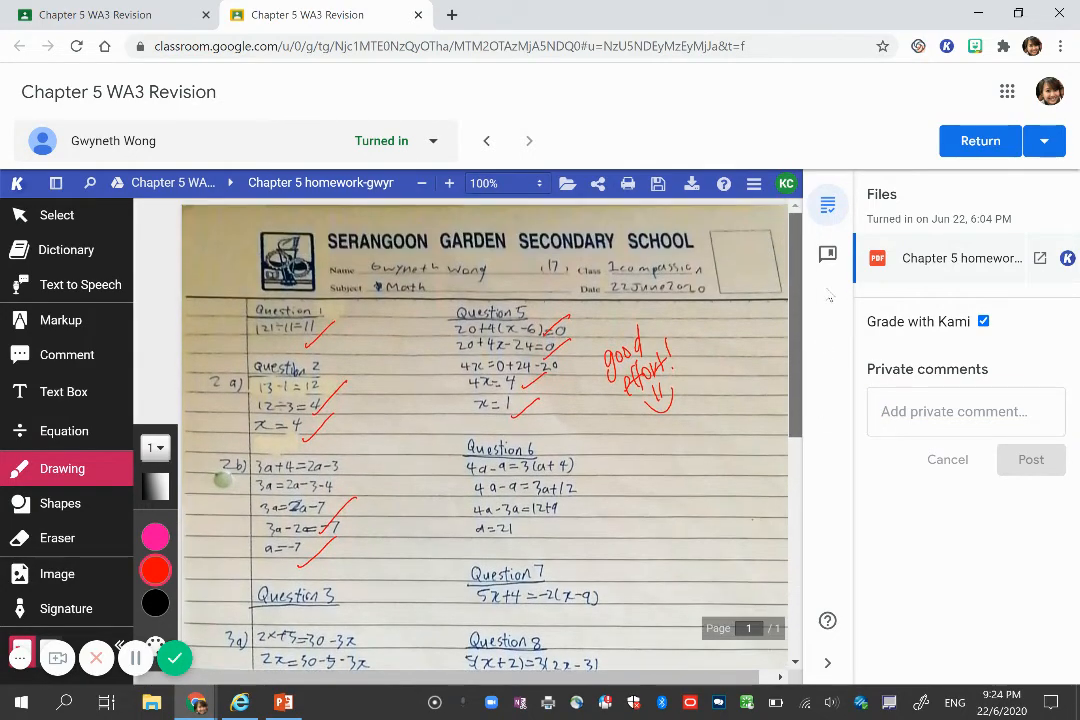
Post the private comment "avoid writing in 2 columns, but good effort!" on the student's submission.
click(930, 411)
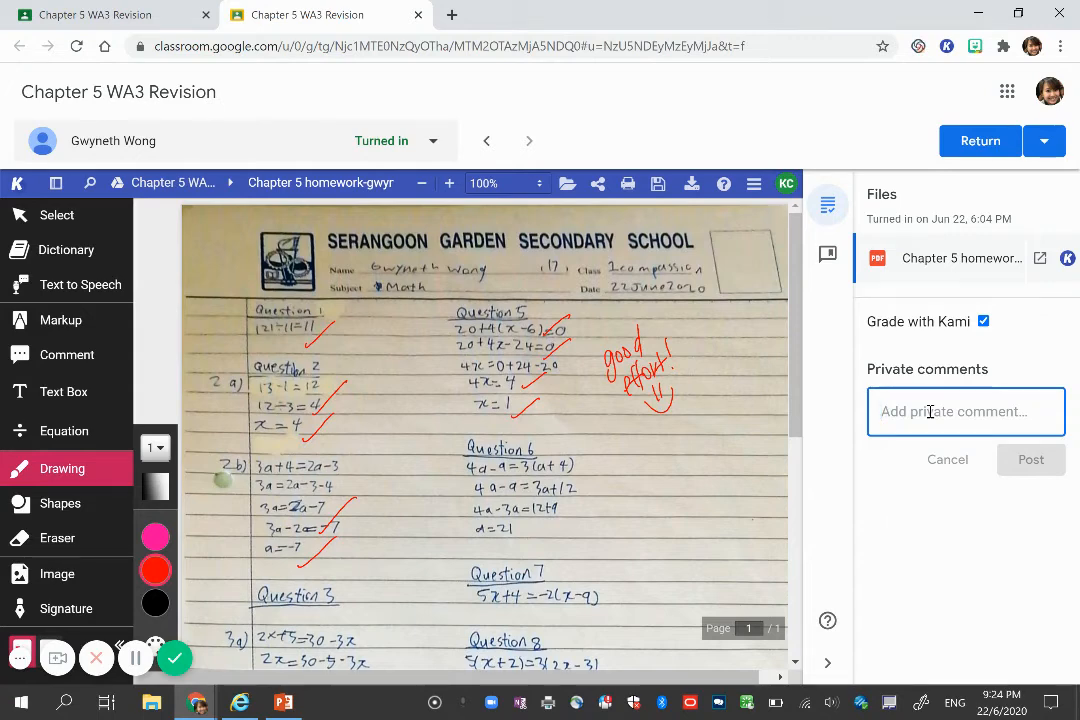
mouse_move(793, 391)
mouse_down()
mouse_move(791, 500)
mouse_move(794, 410)
mouse_up()
click(923, 425)
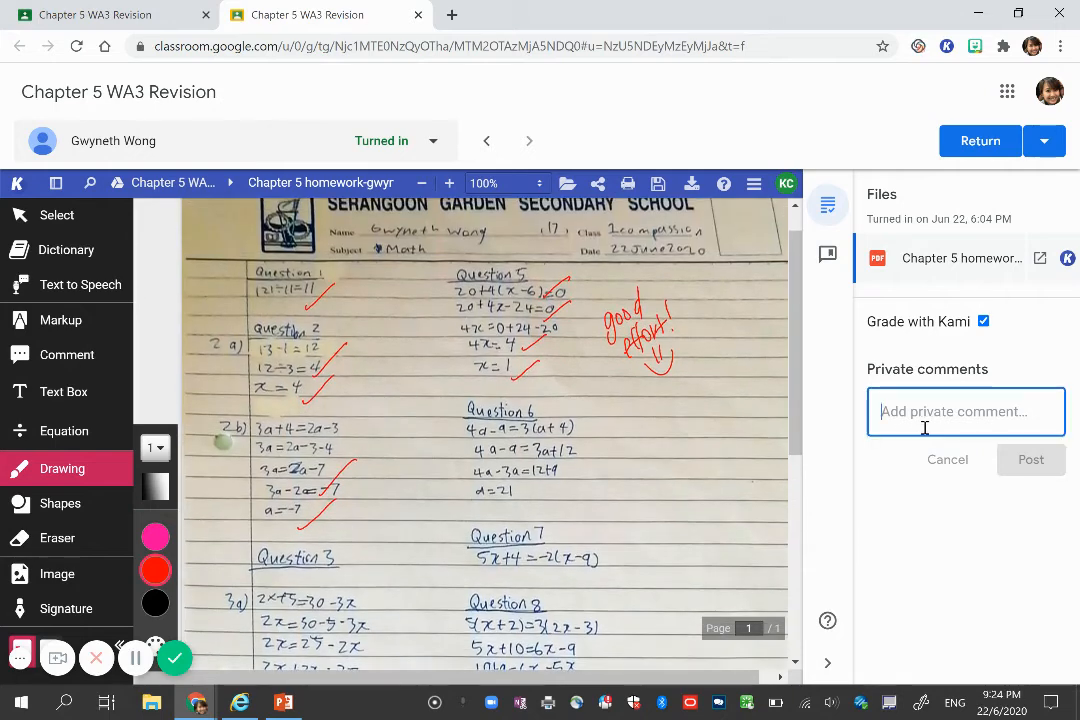
text(avoid)
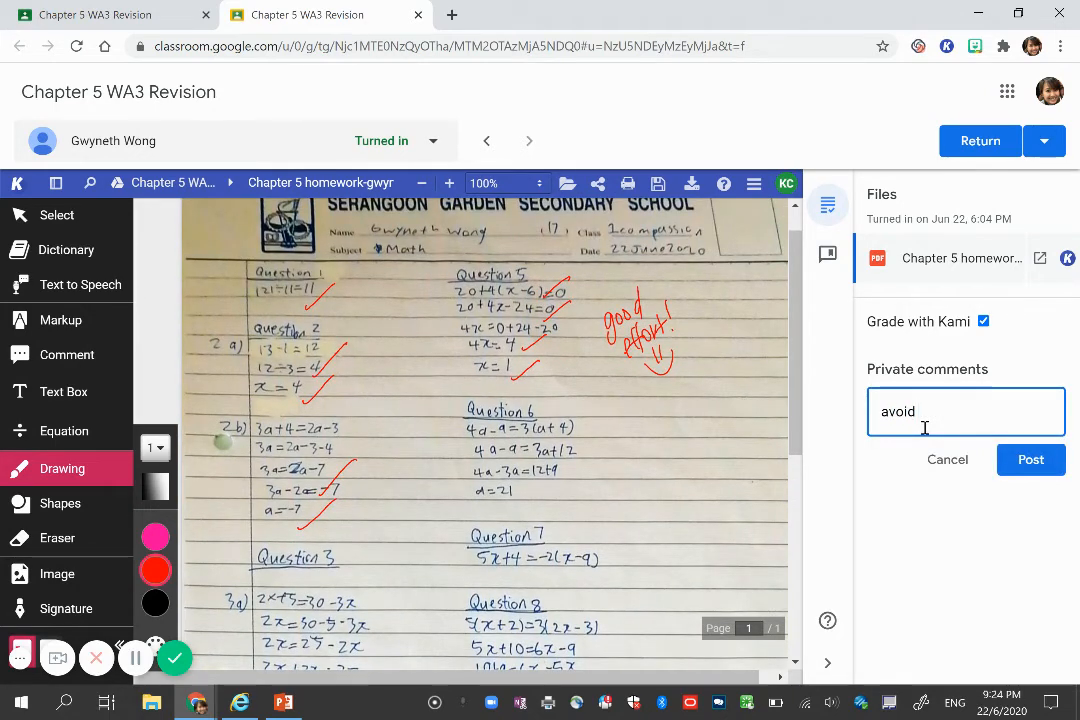
text( writing in 2 colu)
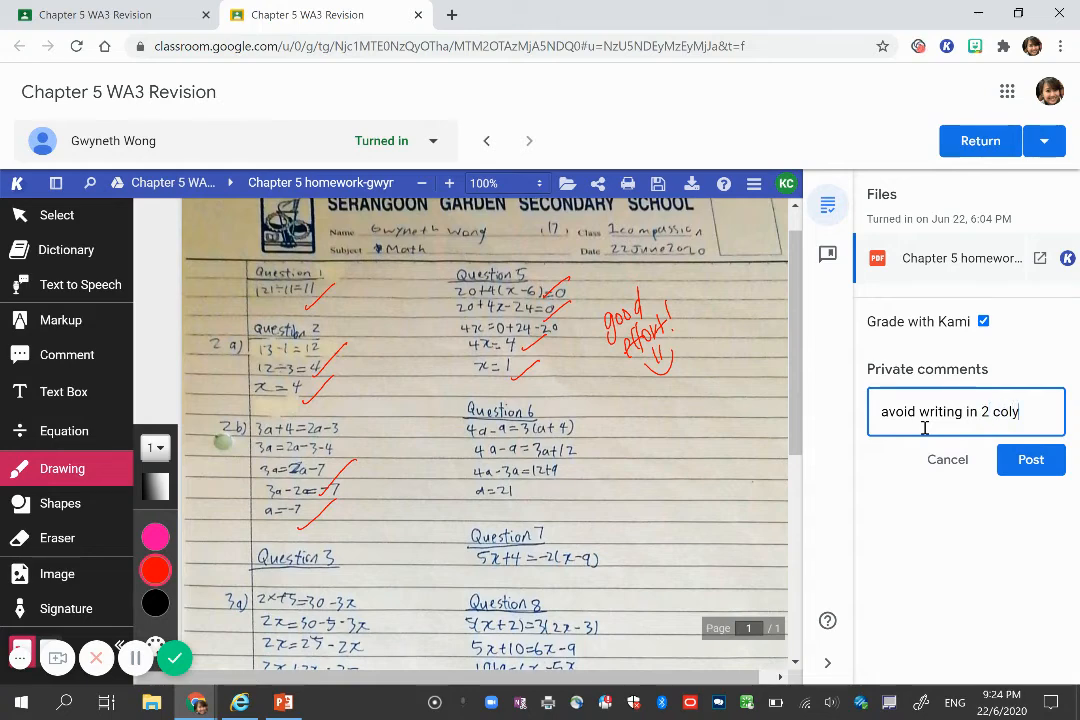
text(mns, b)
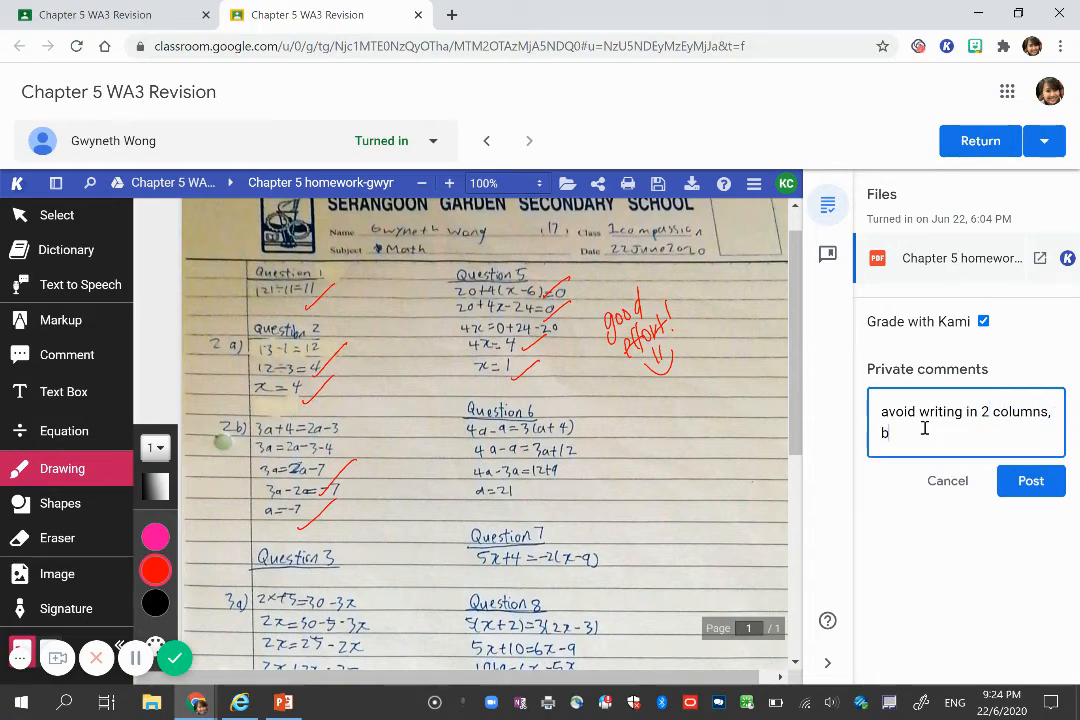
text(ut good e)
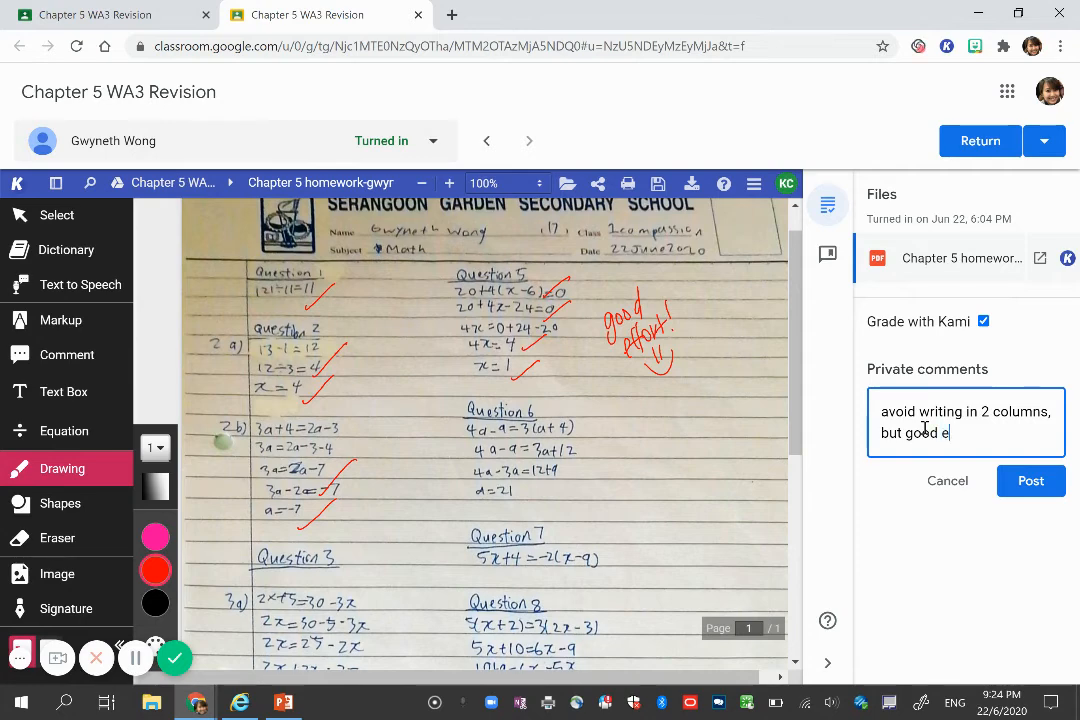
text(ffort!)
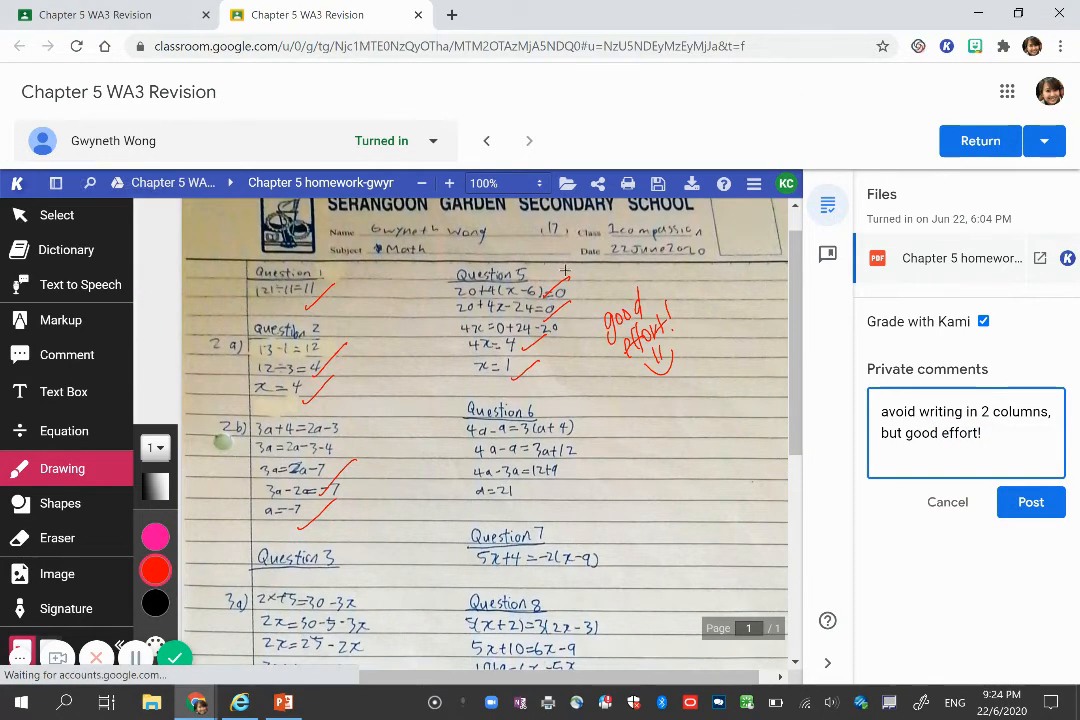
scroll(780, 316, down, 1)
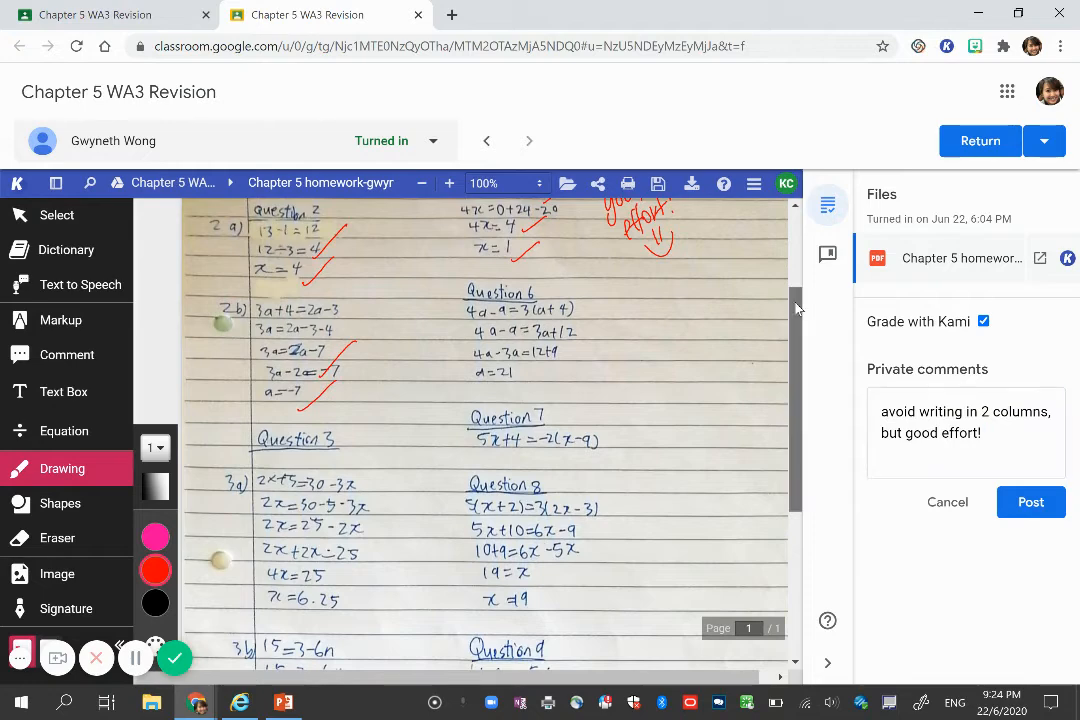
scroll(788, 303, up, 2)
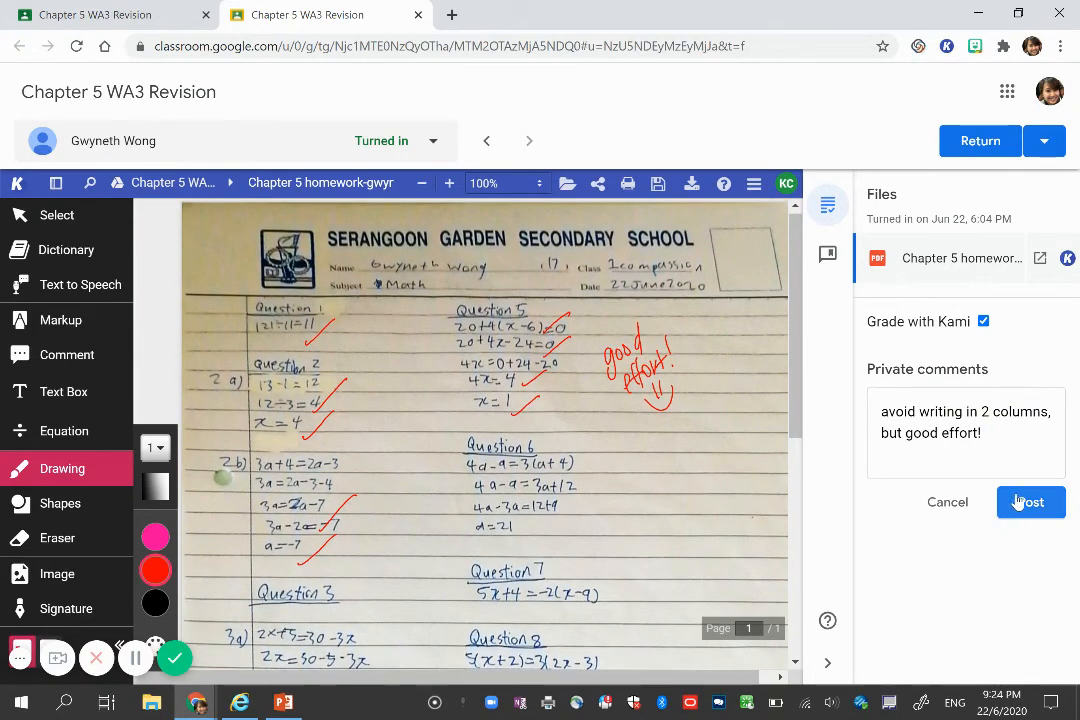
click(1018, 502)
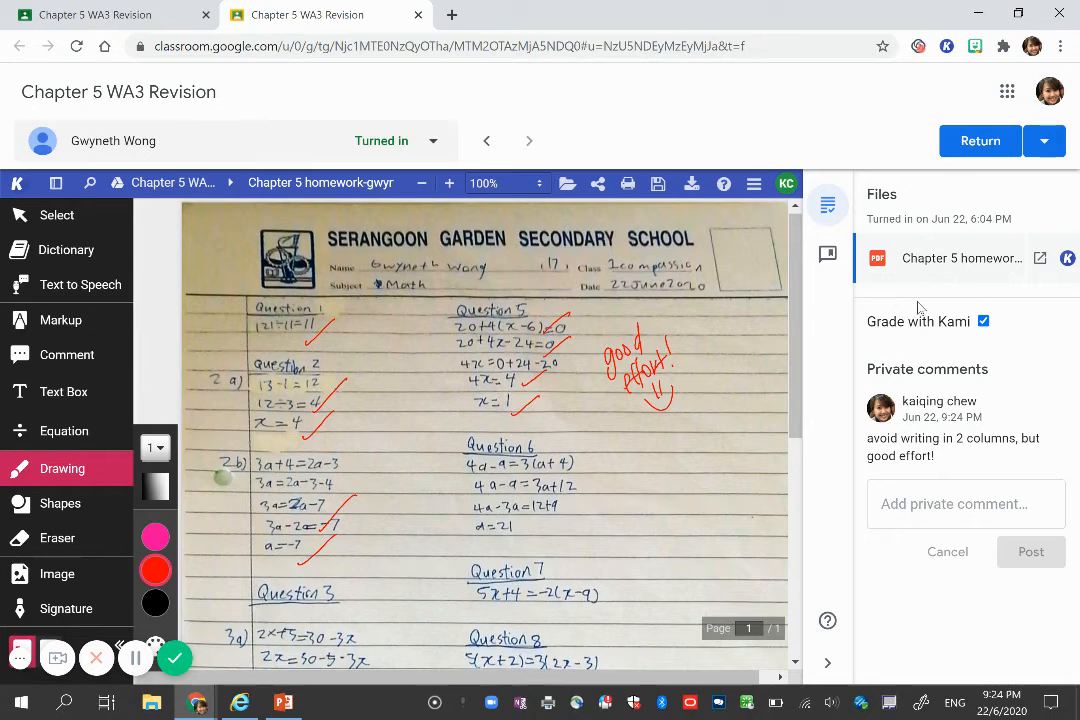
Return the marked work to the student and check the other return options without choosing any.
click(975, 141)
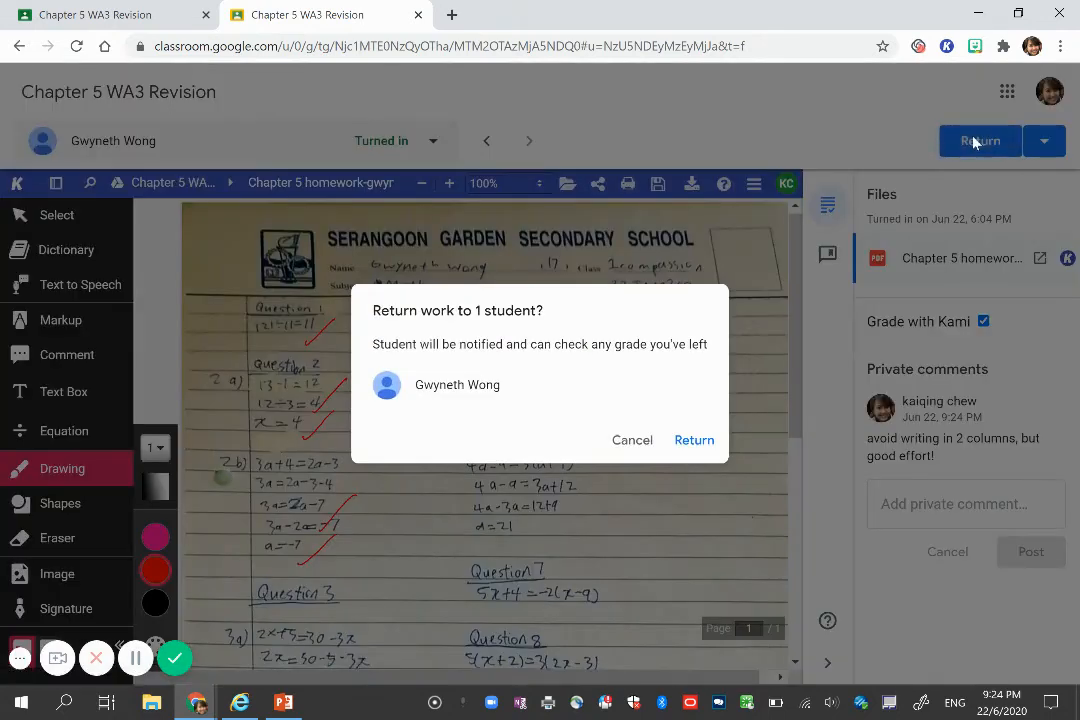
click(695, 441)
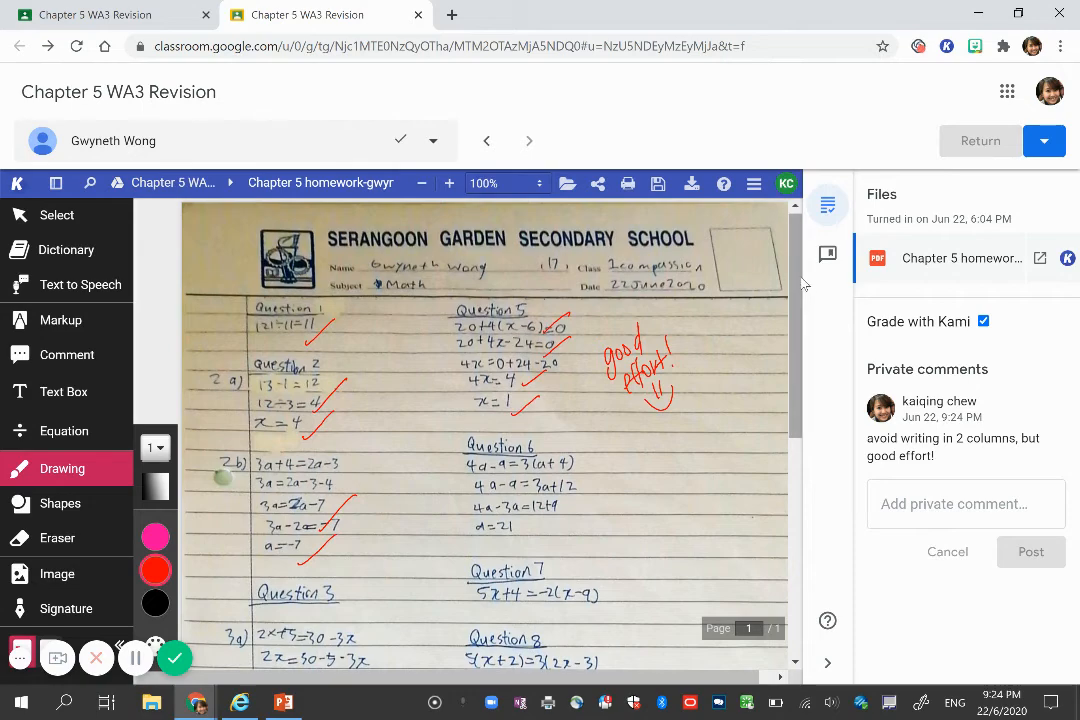
scroll(800, 280, down, 5)
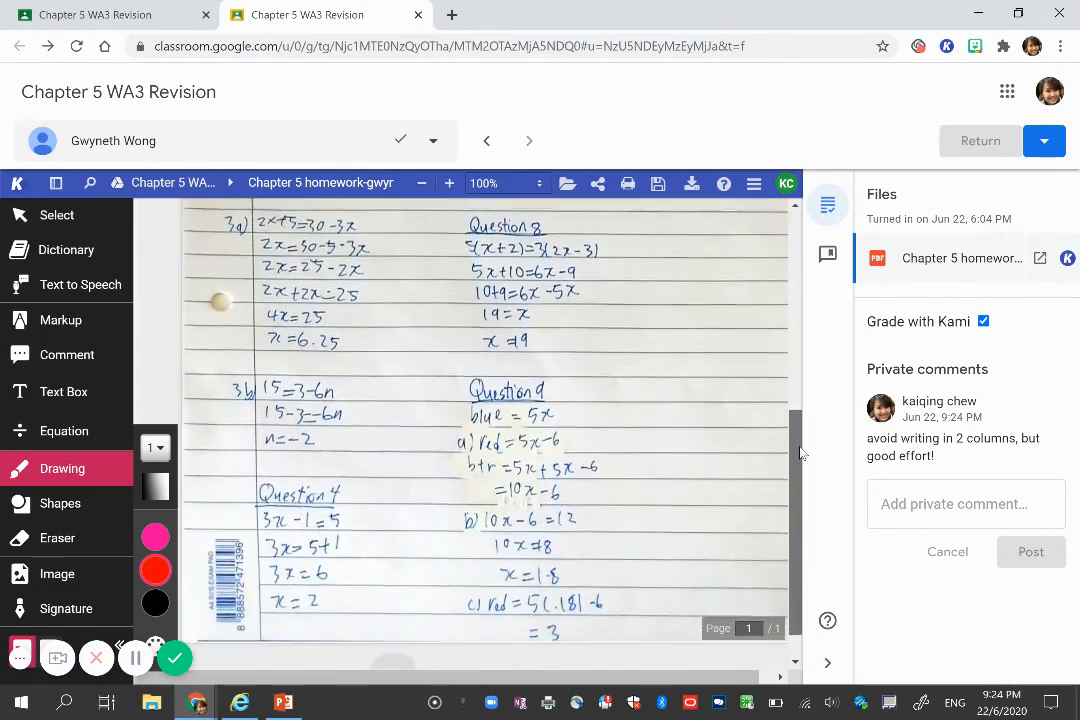
scroll(800, 276, up, 5)
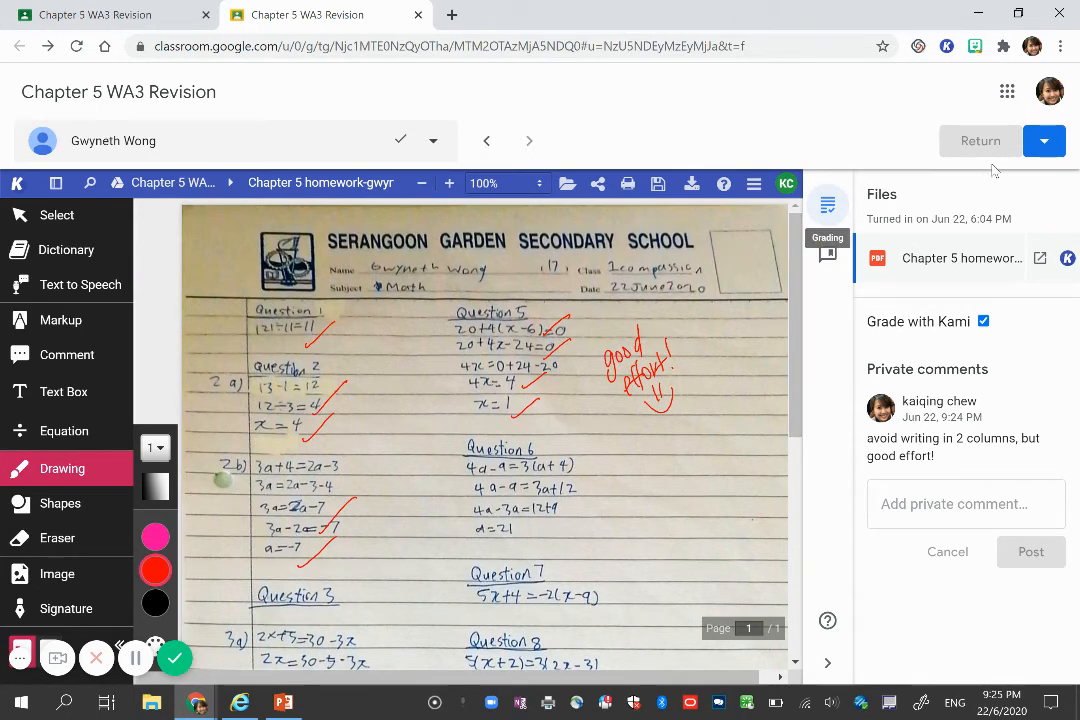
click(1044, 146)
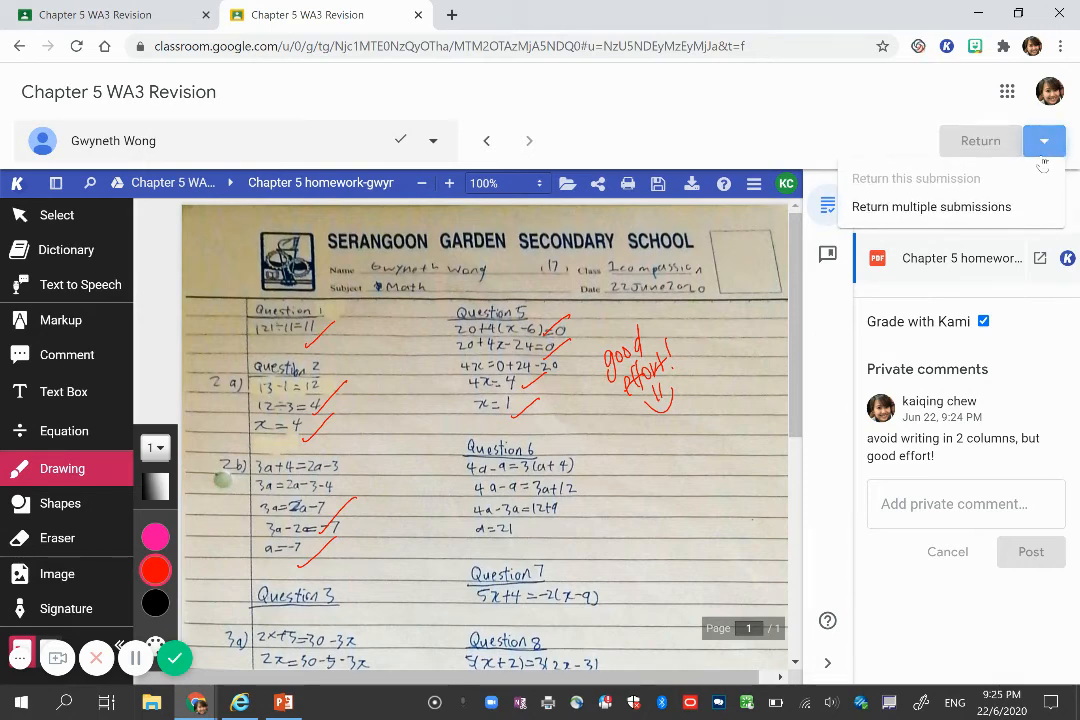
click(915, 132)
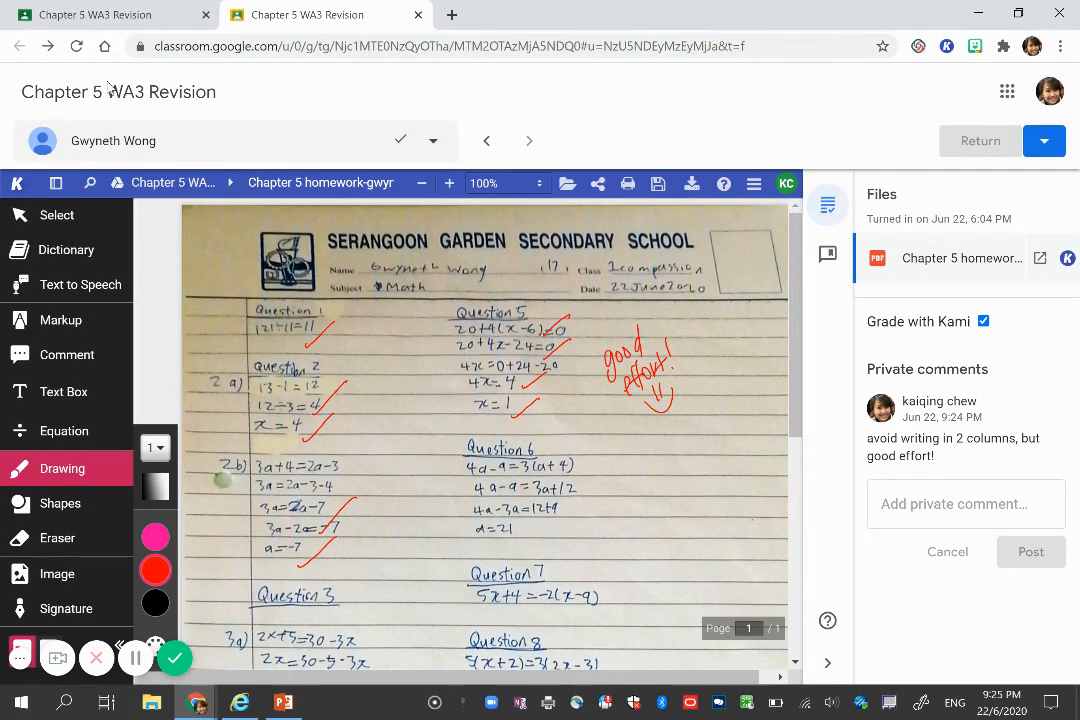
Go back to the student work overview for "Chapter 5 WA3 Revision" and check the submission statuses.
click(74, 14)
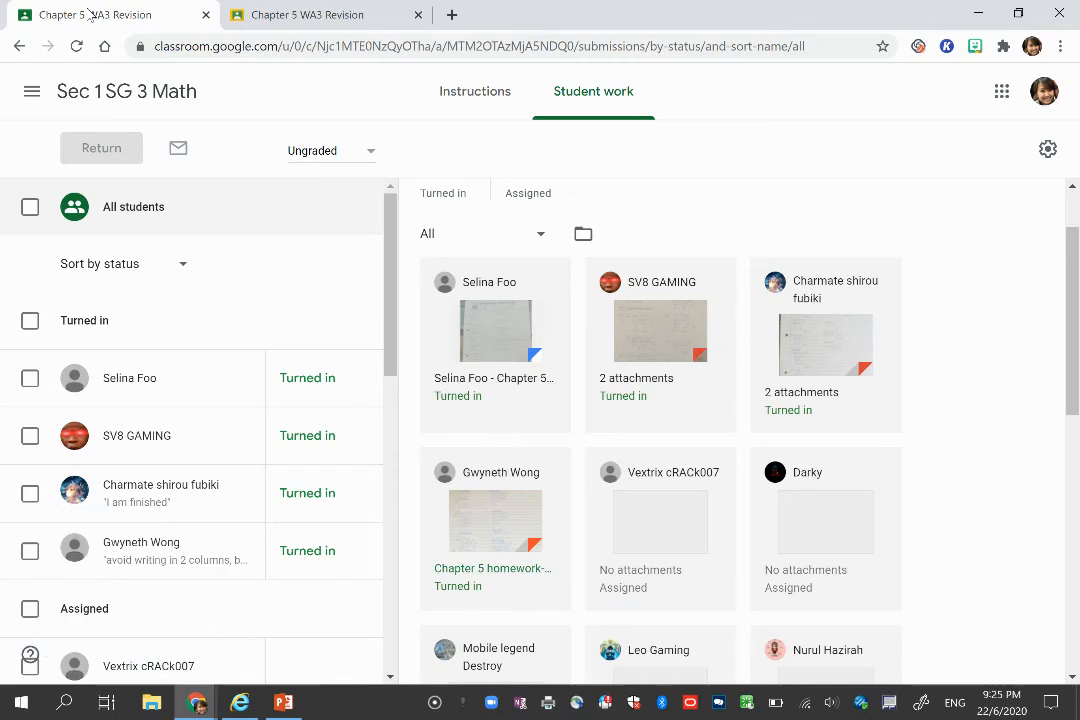
scroll(1074, 306, down, 1)
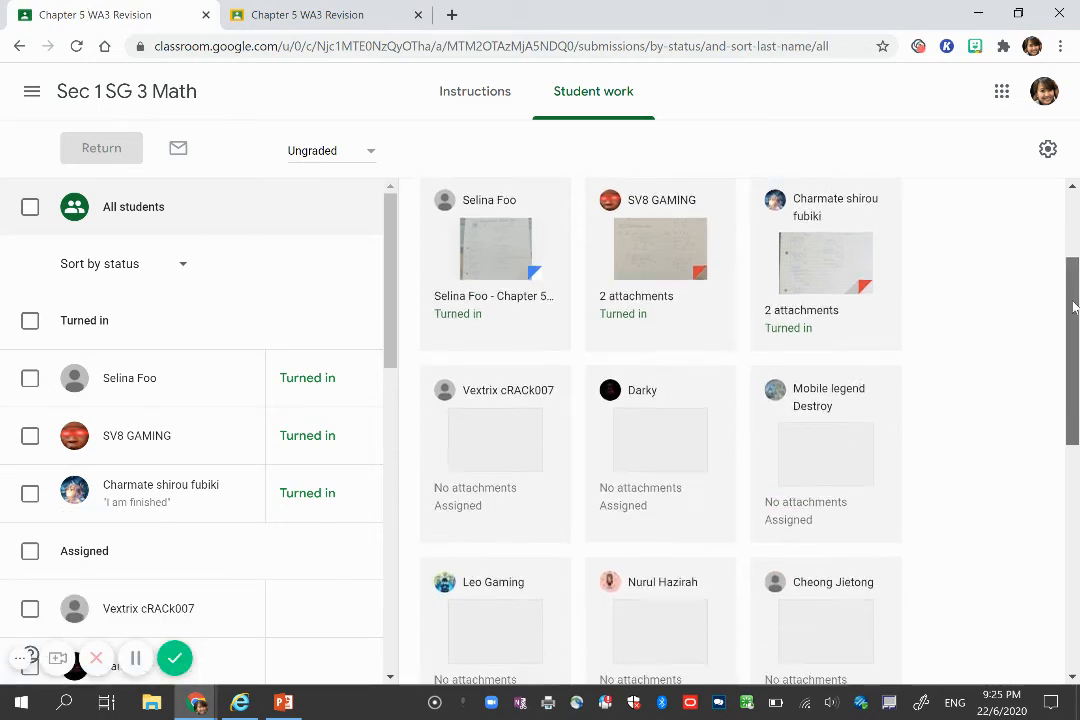
scroll(1074, 306, up, 2)
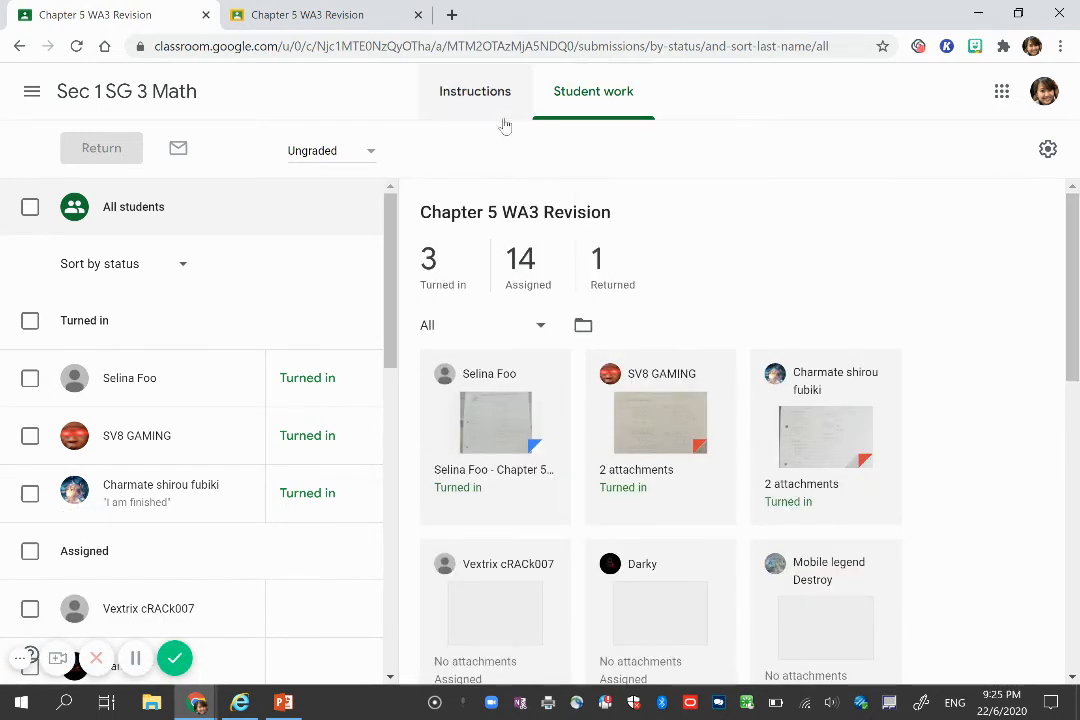
Open the Sec 1 SG 3 Math class stream and look through its assignment posts.
click(70, 92)
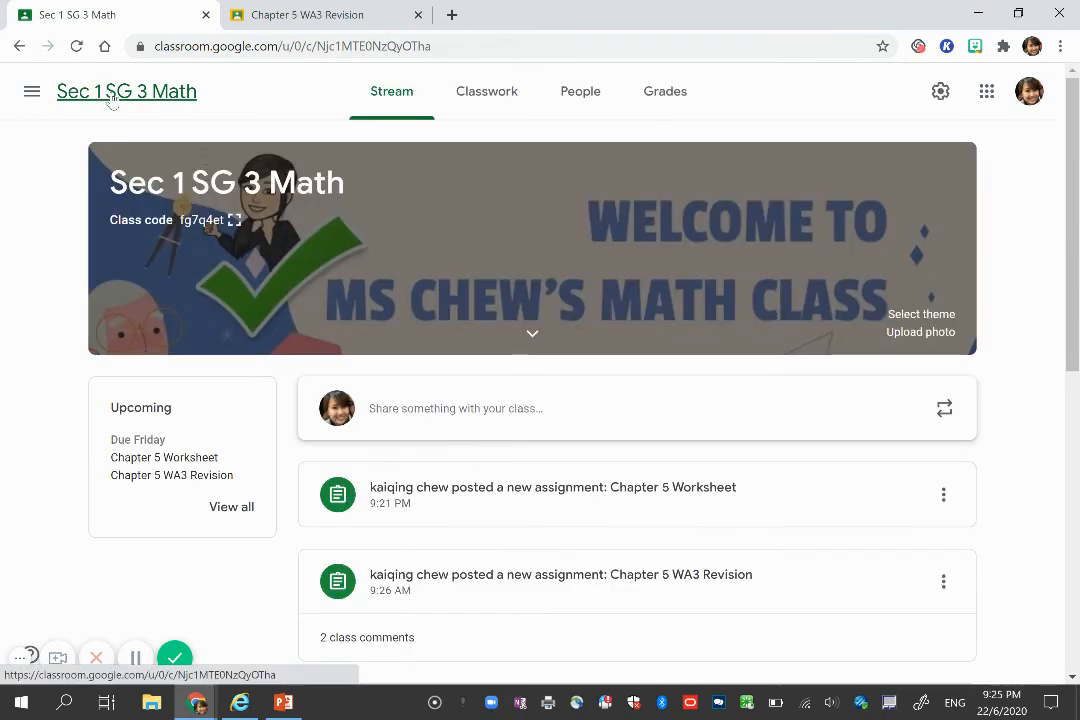
scroll(630, 465, down, 2)
scroll(632, 473, down, 5)
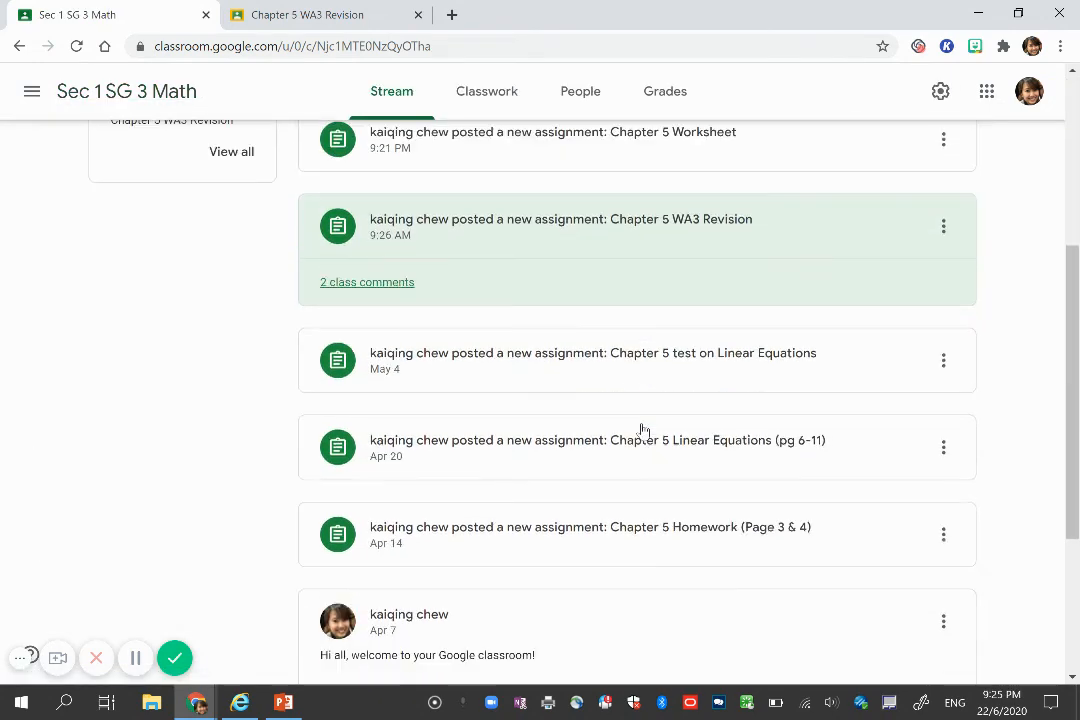
scroll(600, 400, up, 6)
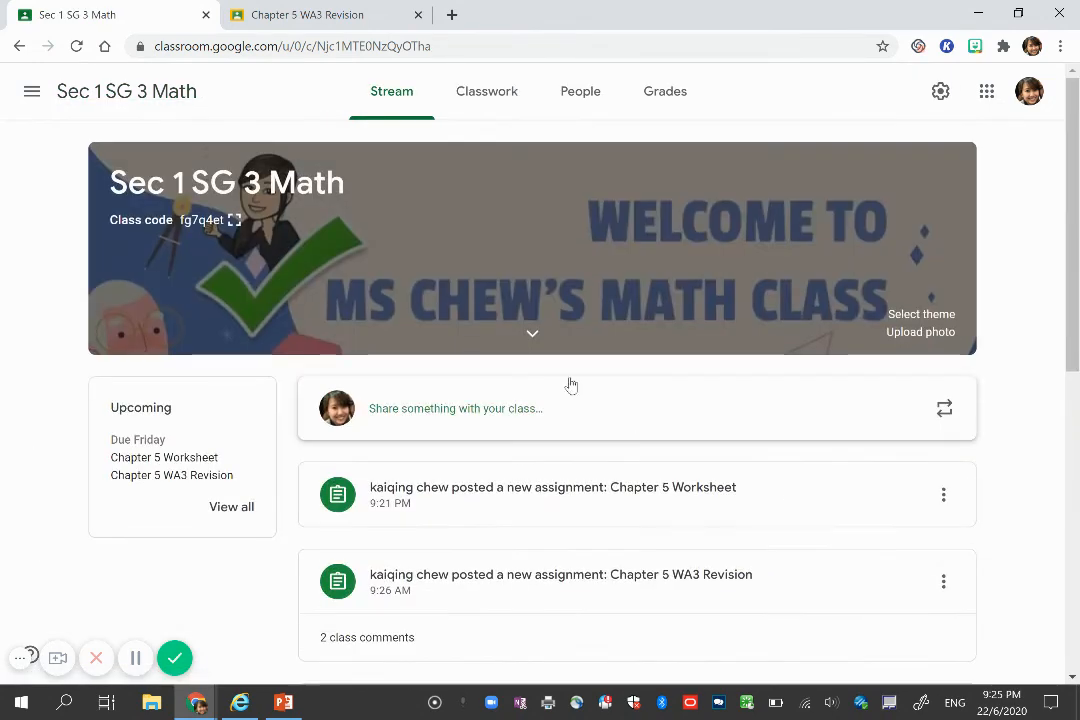
Find "Chapter 4 Test - Basic Algebra and Algebraic Manipulation" in the classwork list and open its student work overview.
click(483, 100)
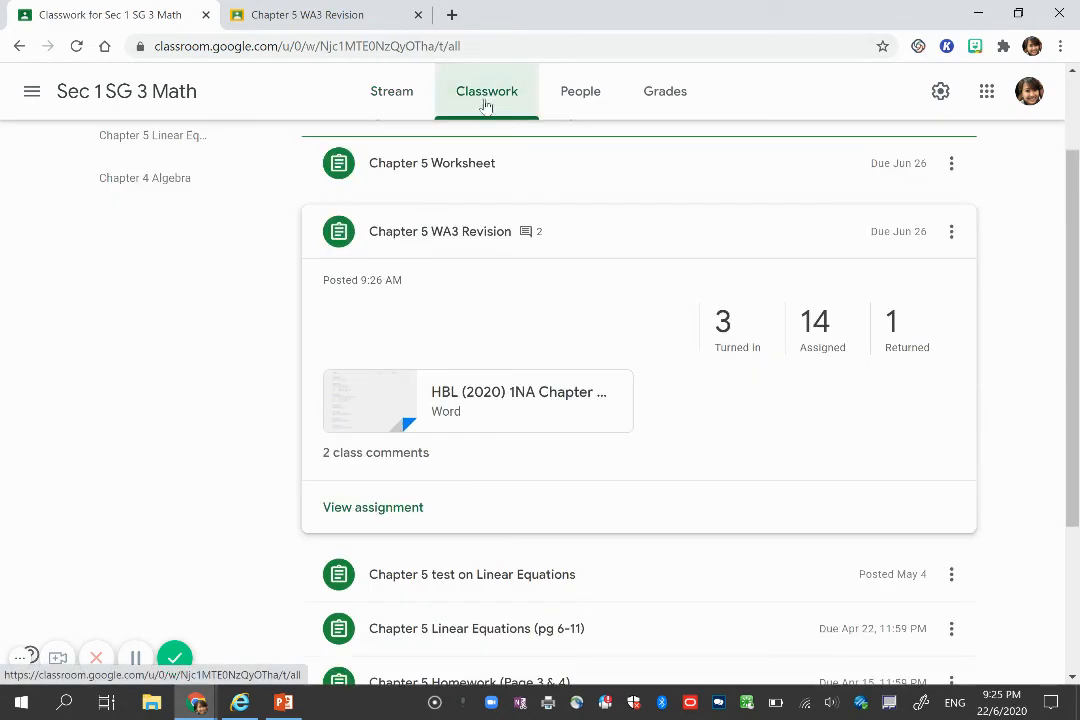
scroll(646, 438, down, 3)
scroll(645, 443, down, 1)
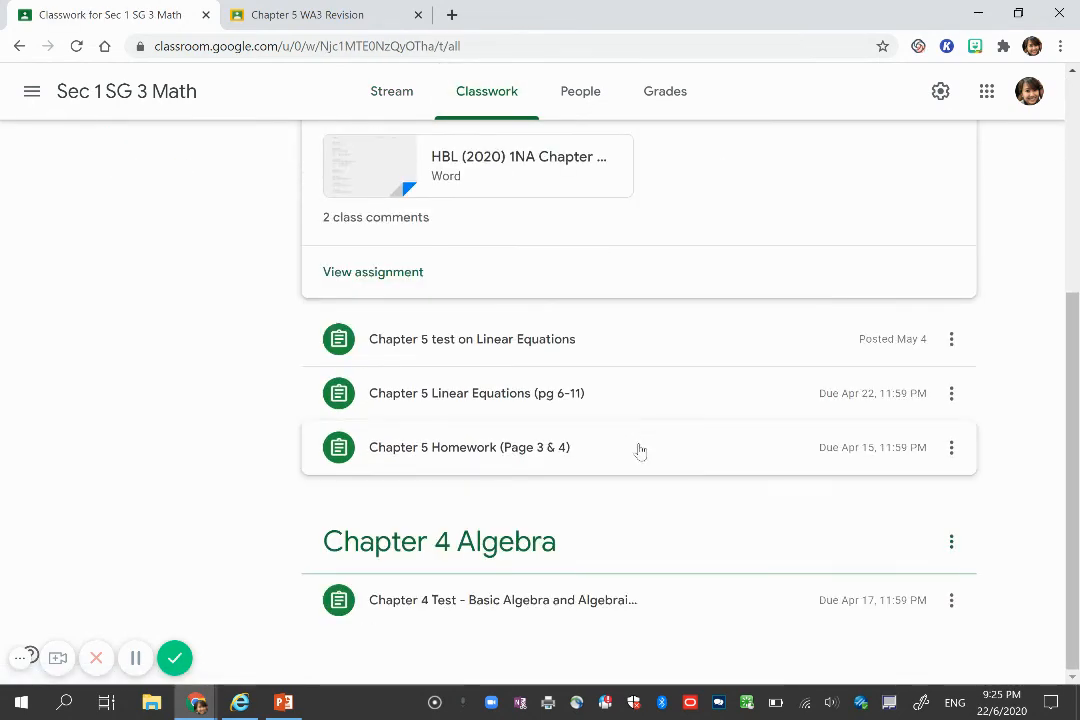
click(557, 603)
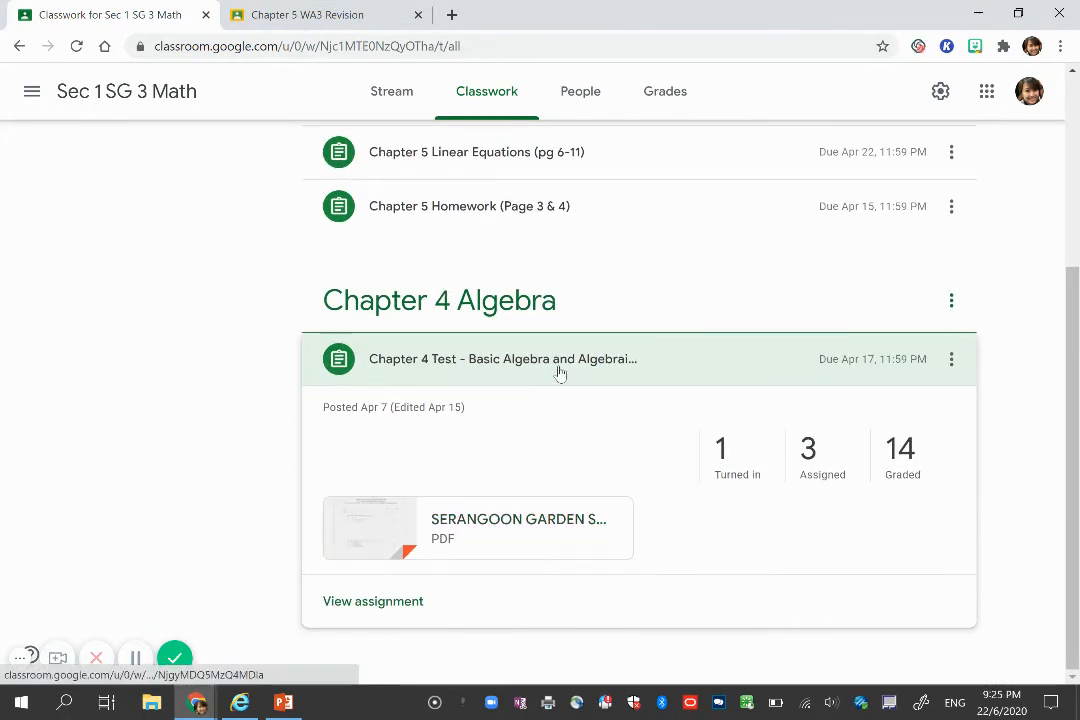
click(497, 375)
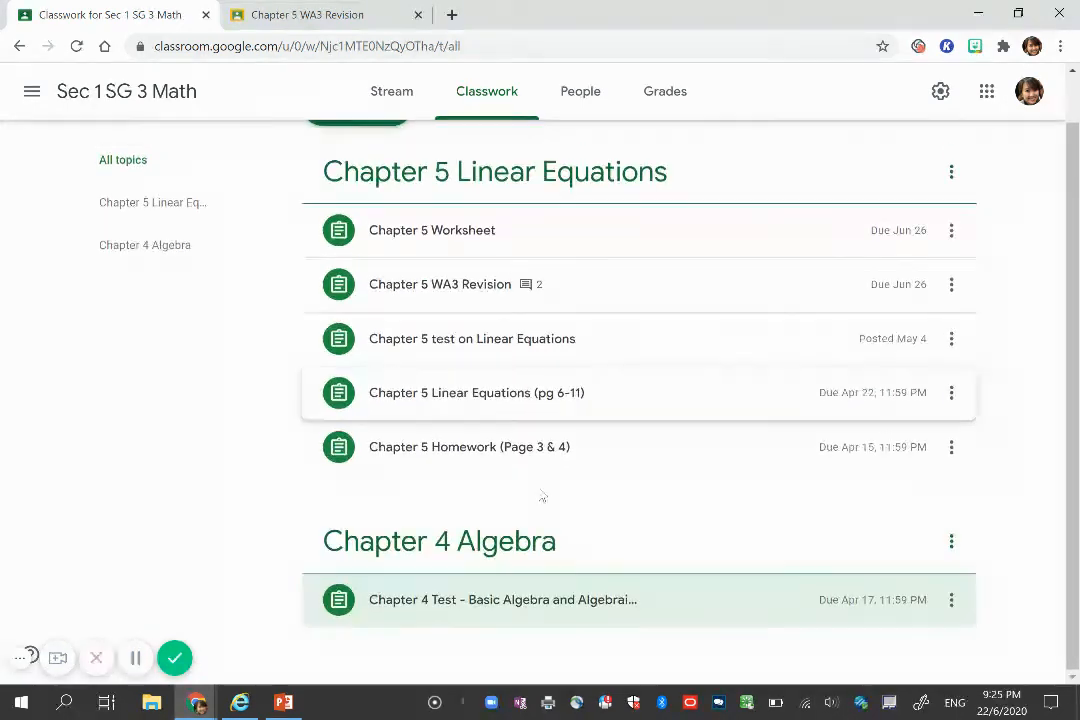
click(509, 600)
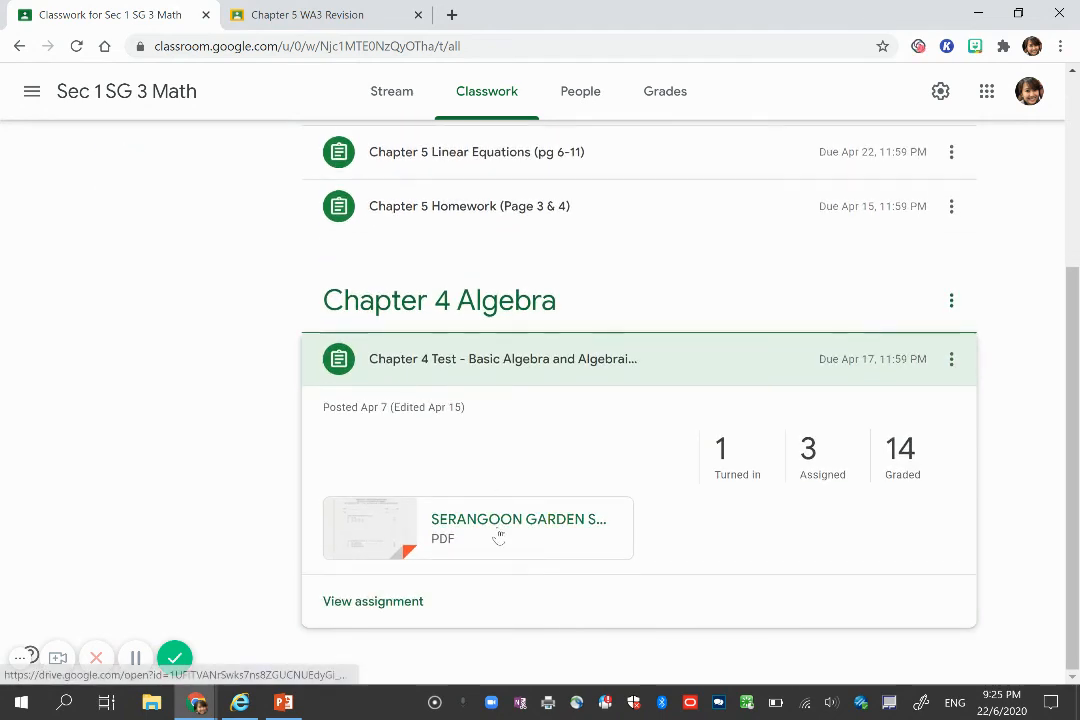
click(398, 602)
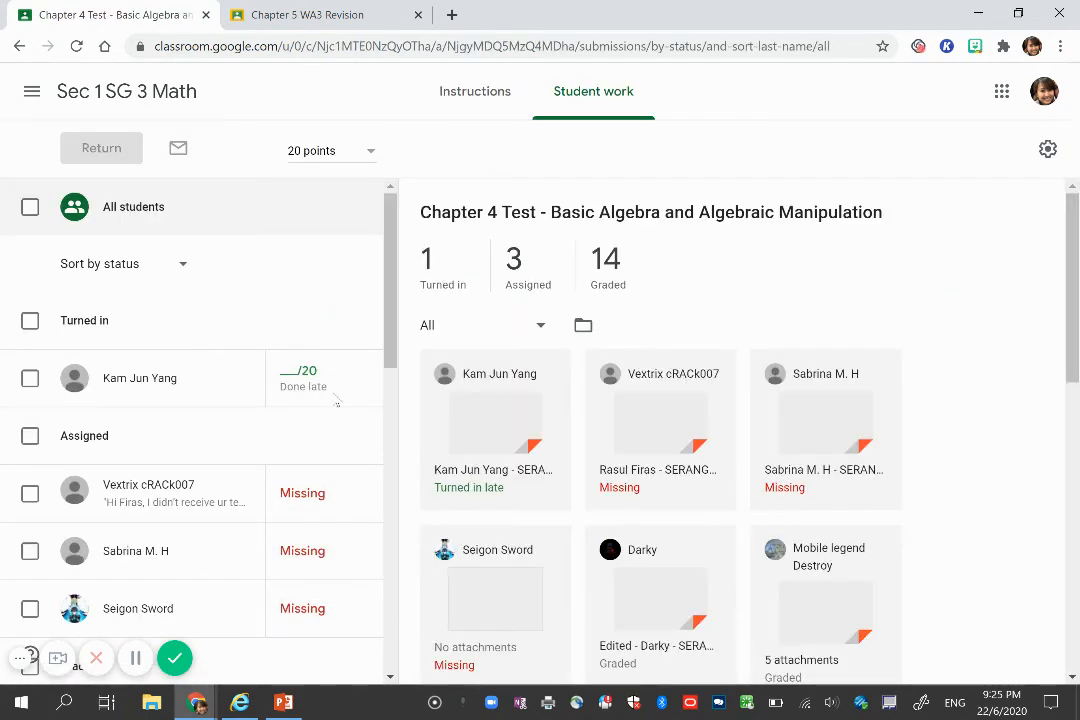
Review the submission statuses, grades and private comments of all students for the Chapter 4 test.
drag(390, 277, 385, 428)
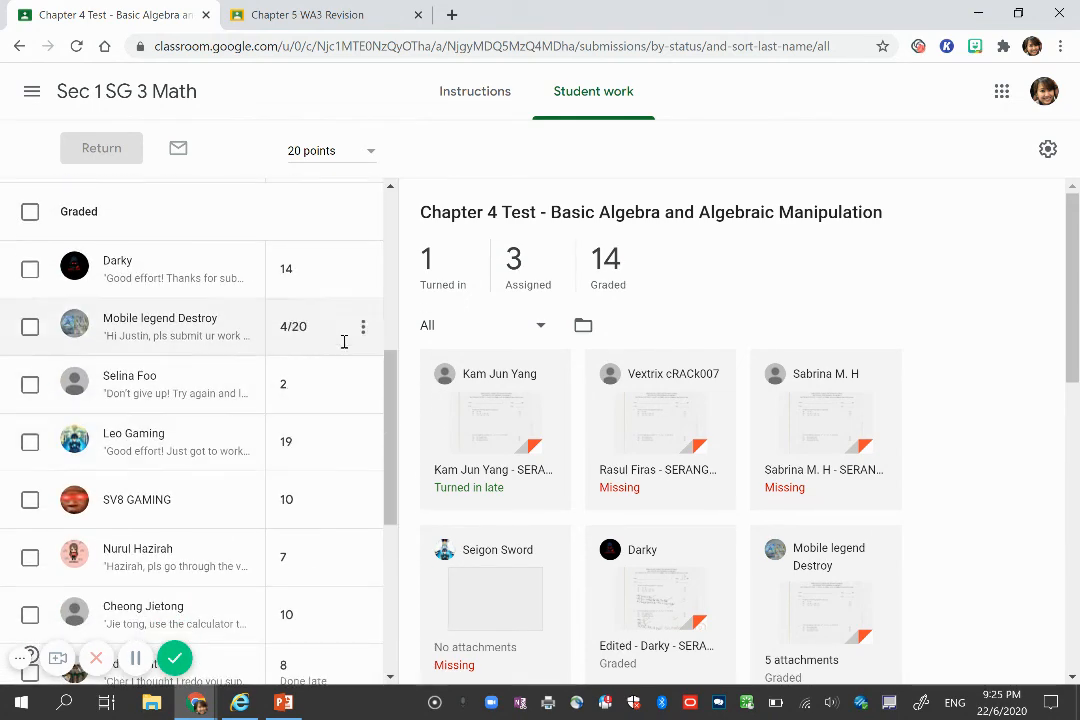
scroll(330, 521, down, 3)
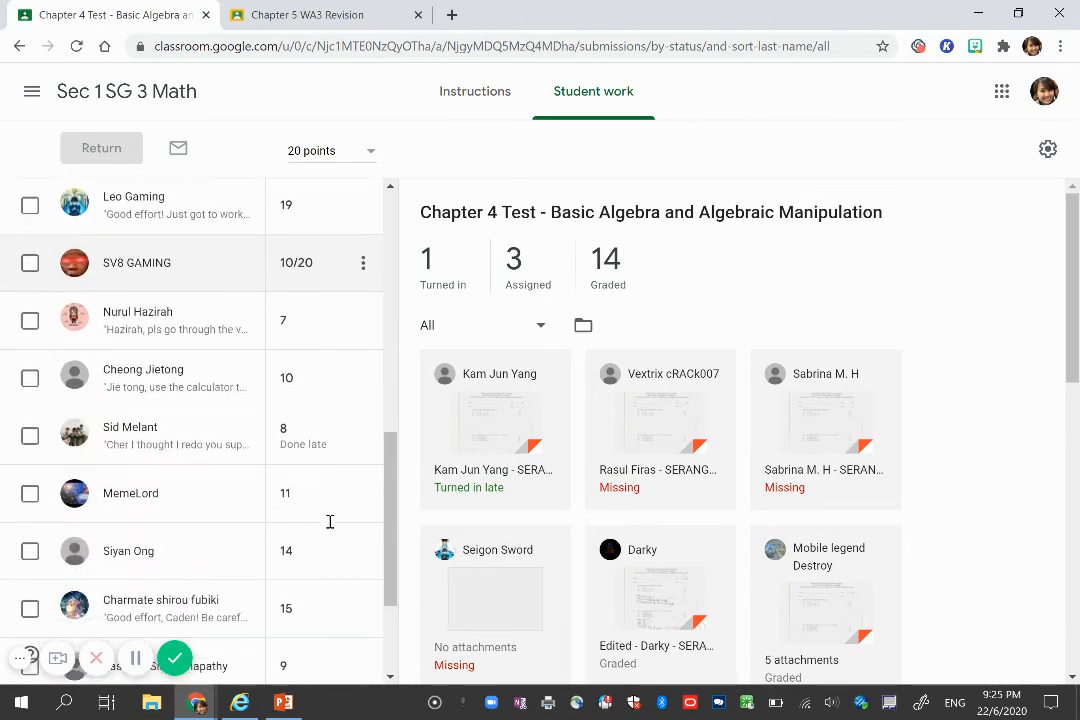
scroll(330, 521, down, 3)
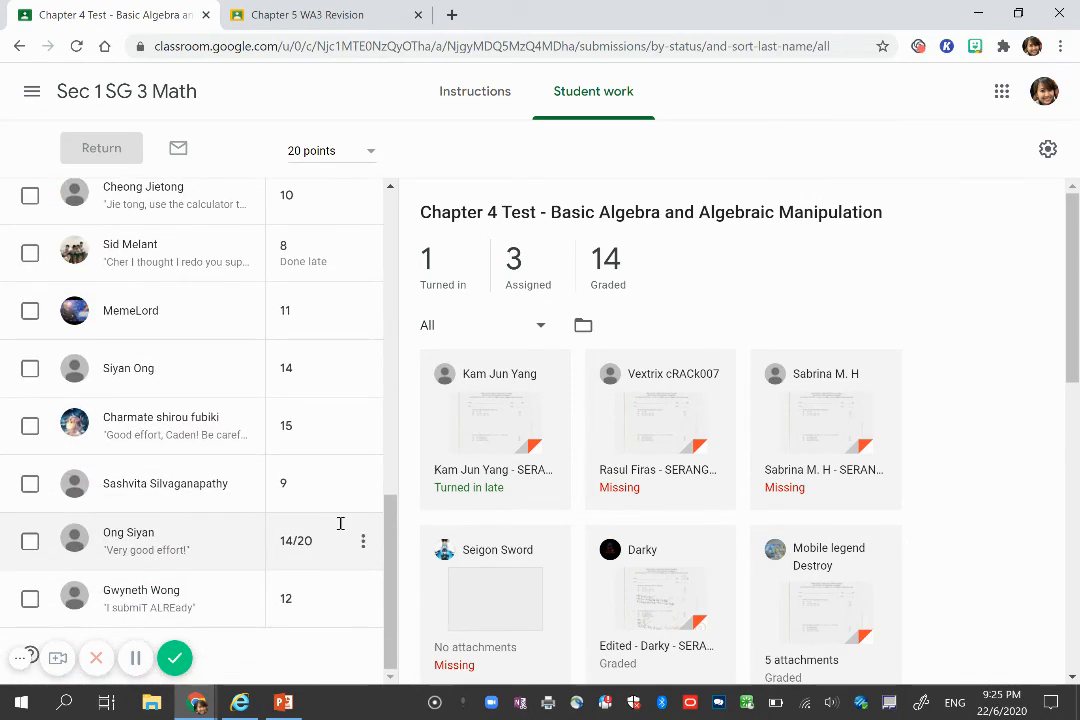
drag(390, 562, 420, 262)
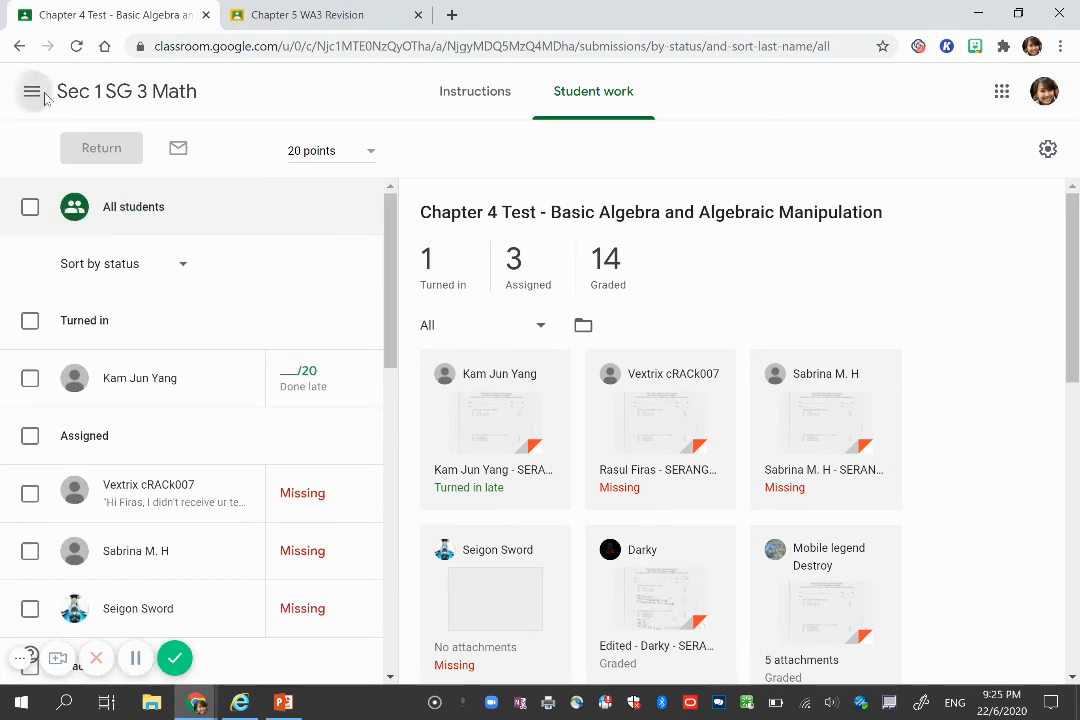
Go back to the Sec 1 SG 3 Math class and examine its gradebook across all assignments.
click(31, 91)
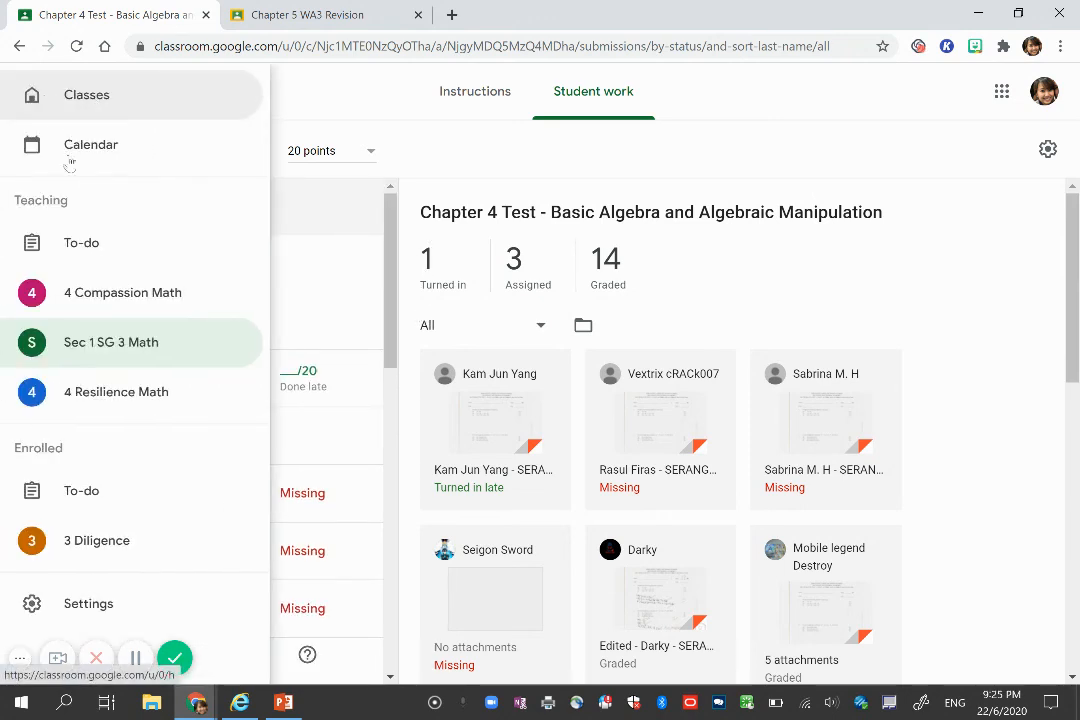
click(148, 350)
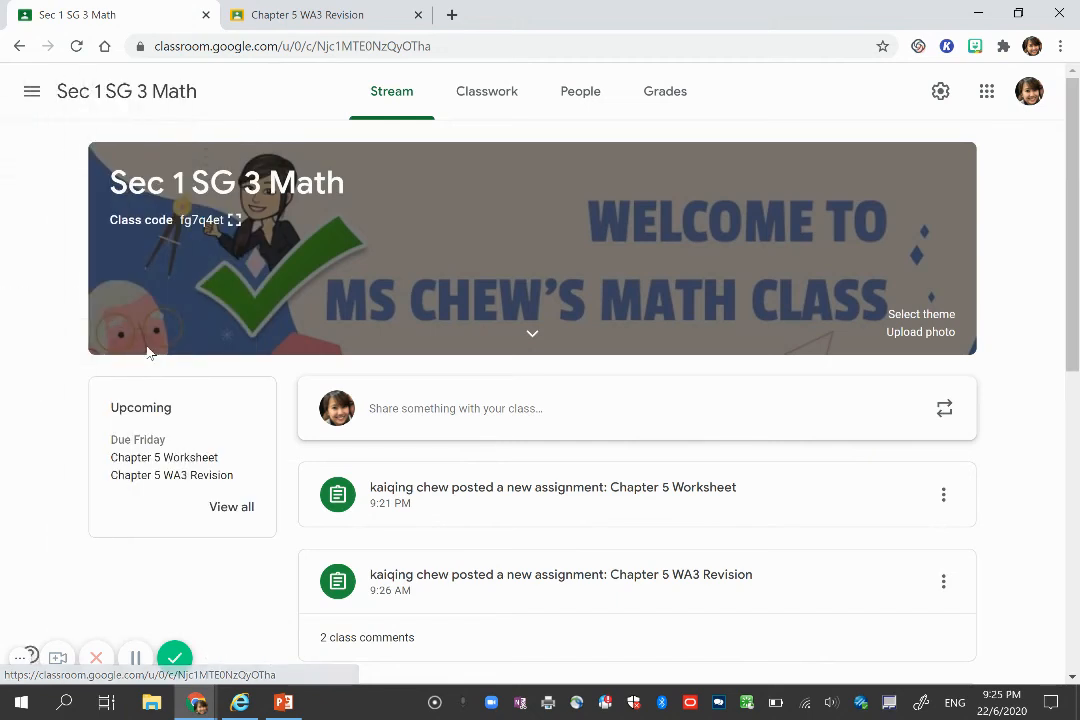
click(667, 100)
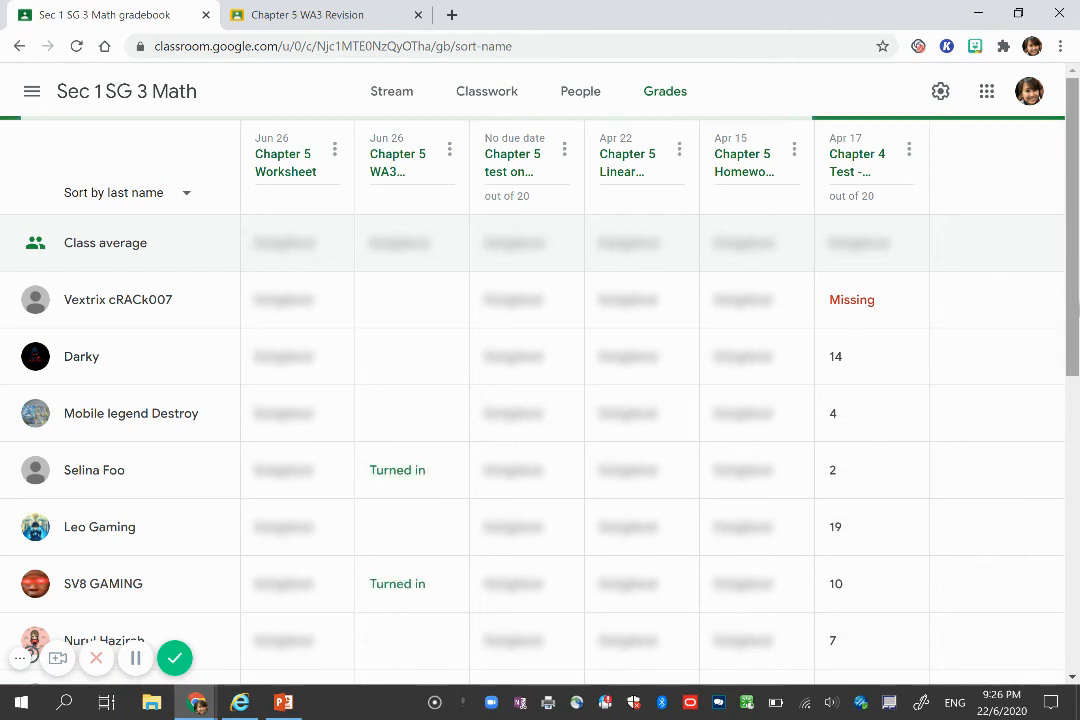
mouse_move(1072, 256)
mouse_down()
mouse_move(1072, 282)
mouse_move(1072, 254)
mouse_up()
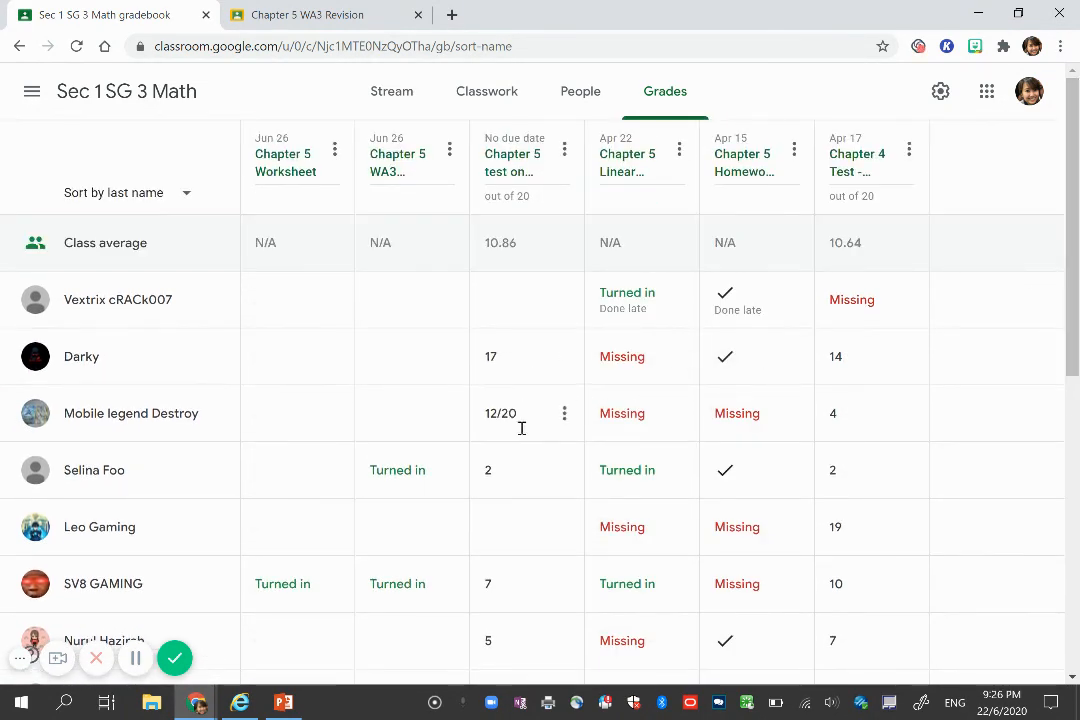
drag(1076, 311, 1077, 278)
Look over the classwork list and the roster of teachers and students, and return to the class stream.
click(513, 104)
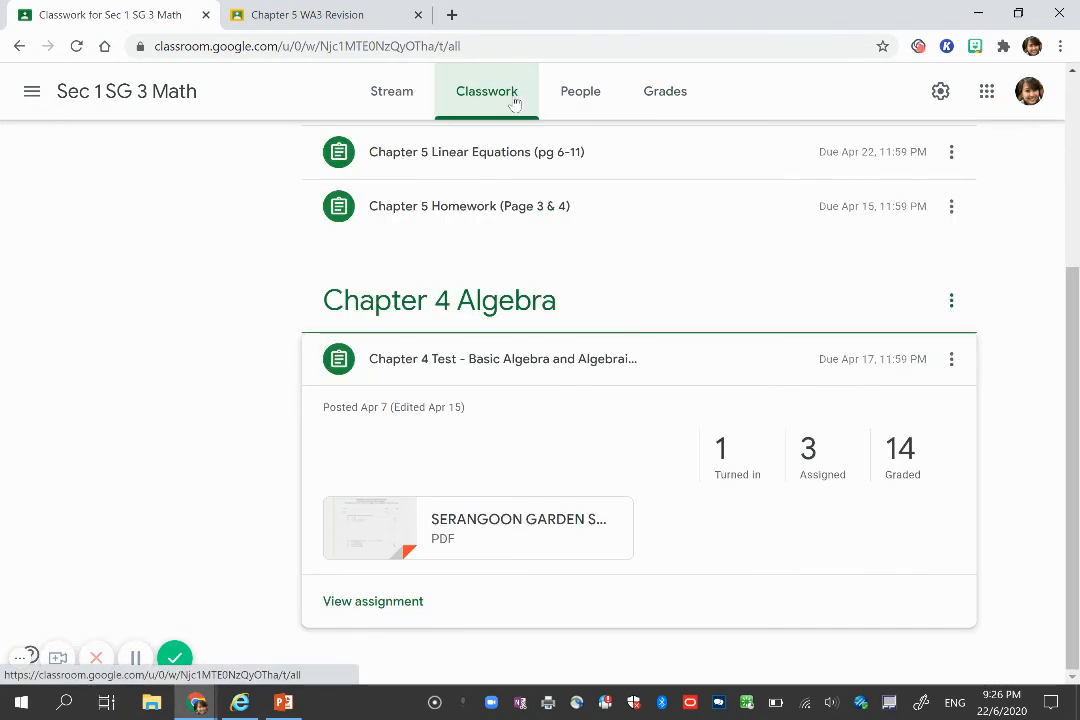
click(581, 104)
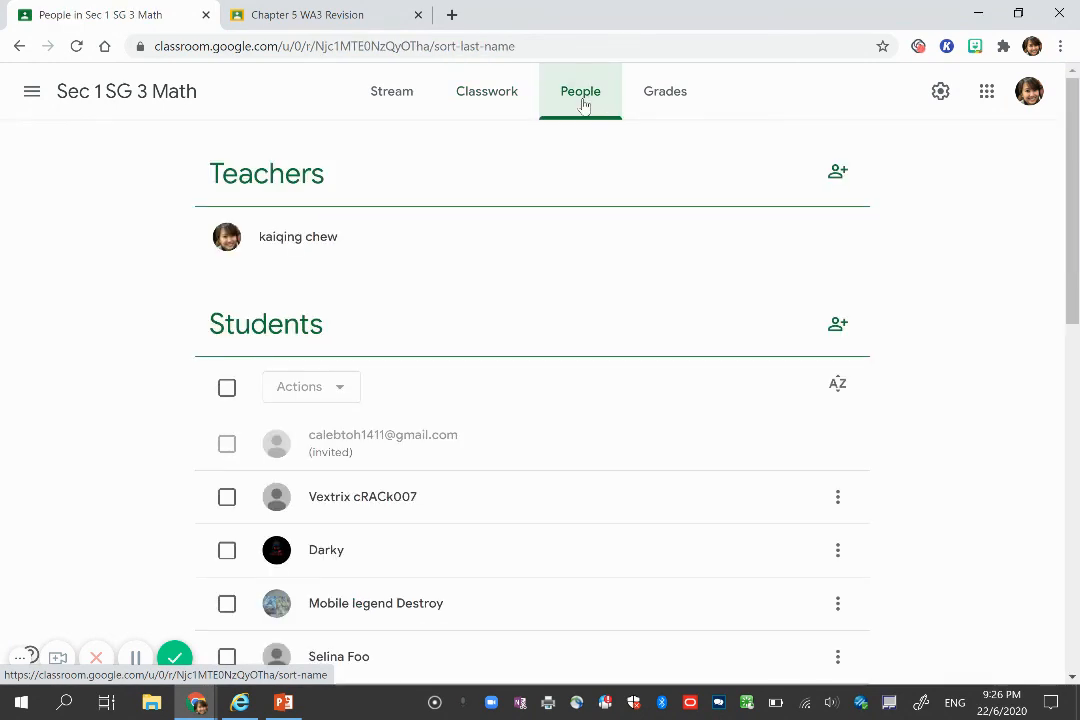
click(429, 109)
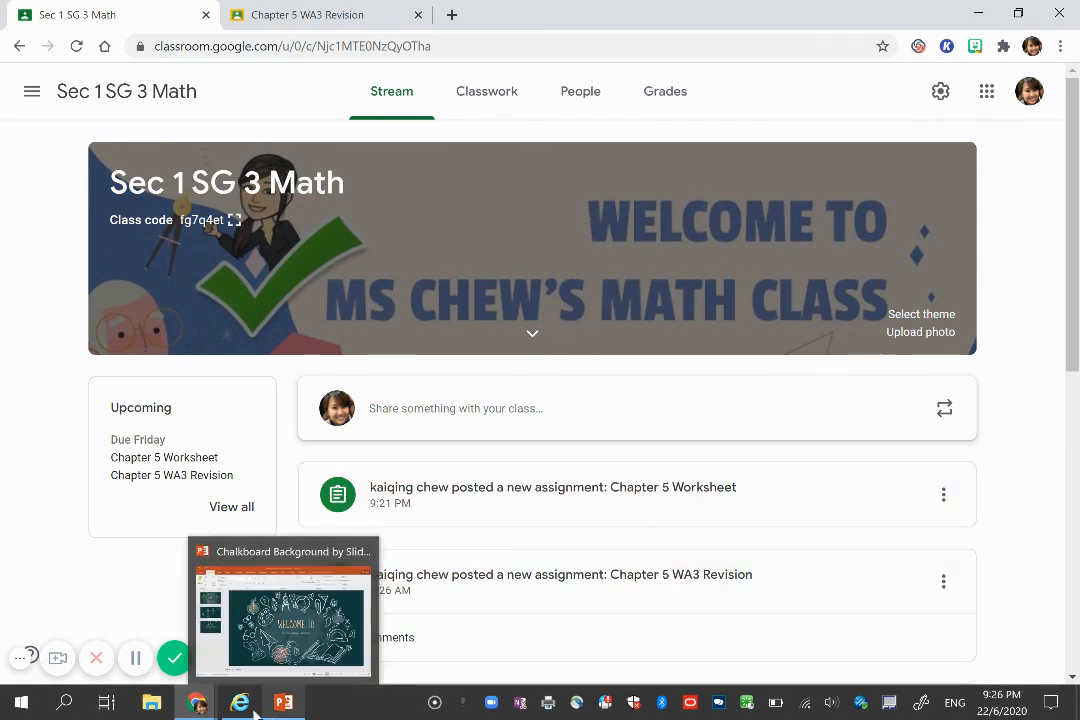
mouse_move(272, 711)
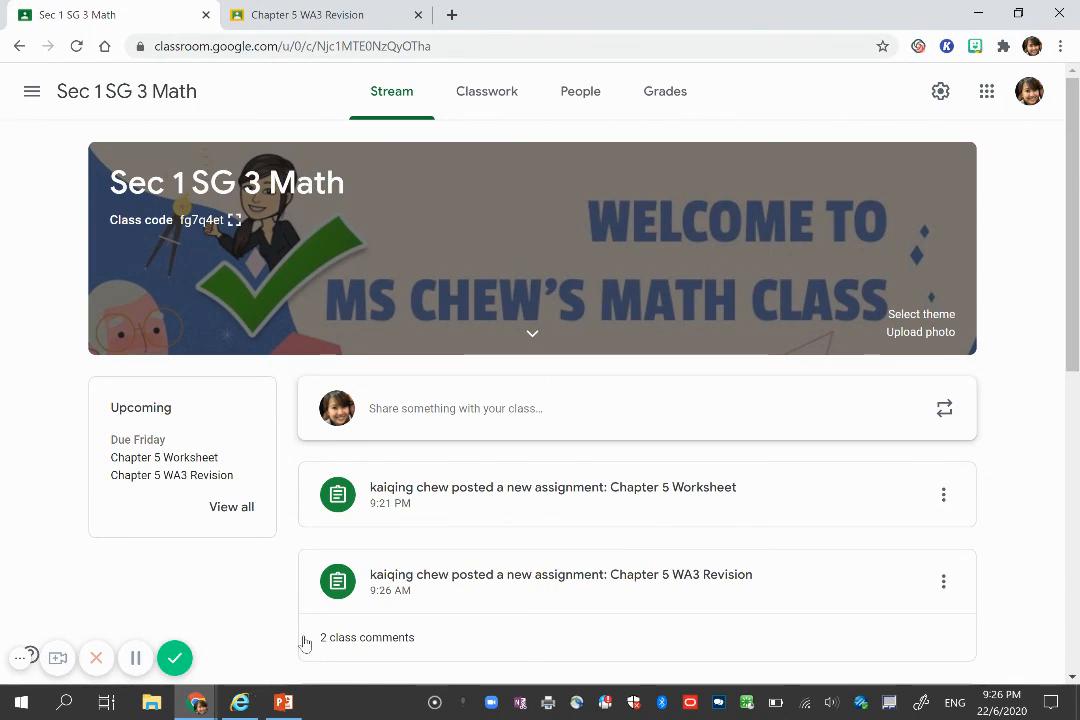
drag(1076, 297, 1070, 241)
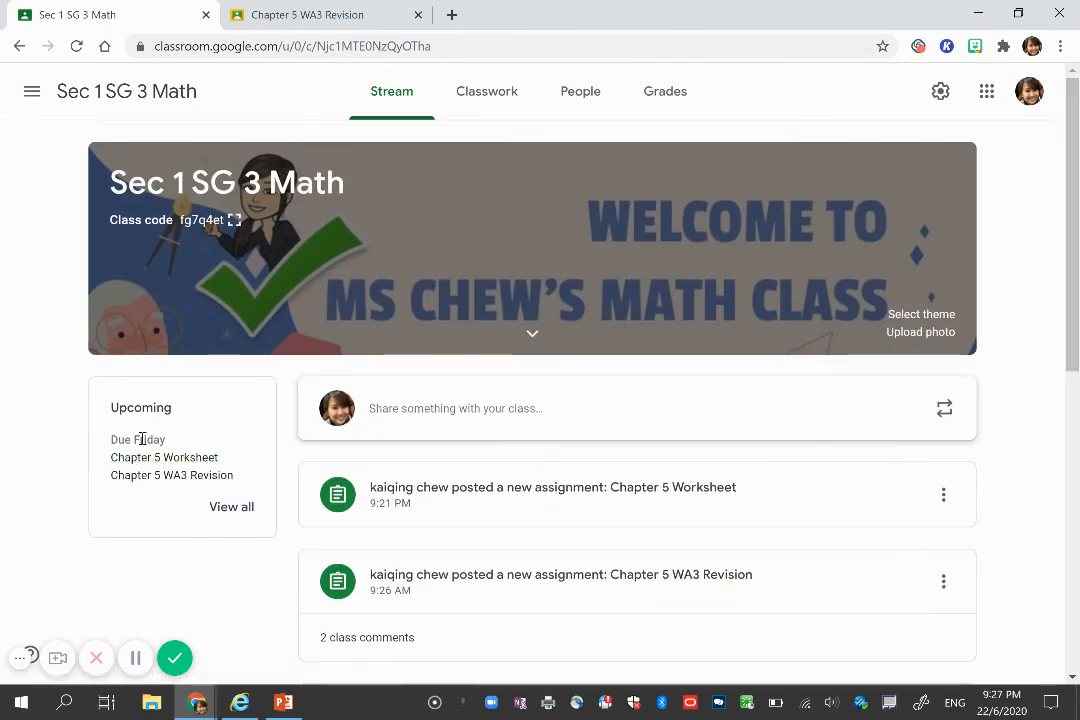